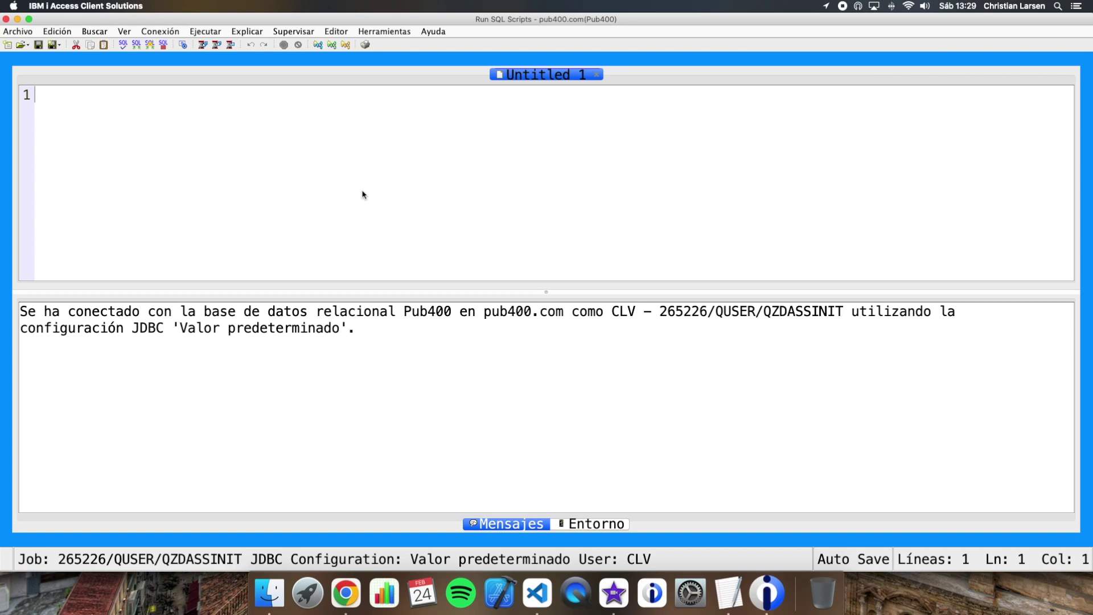
pyautogui.write('select * from clv1.games;')
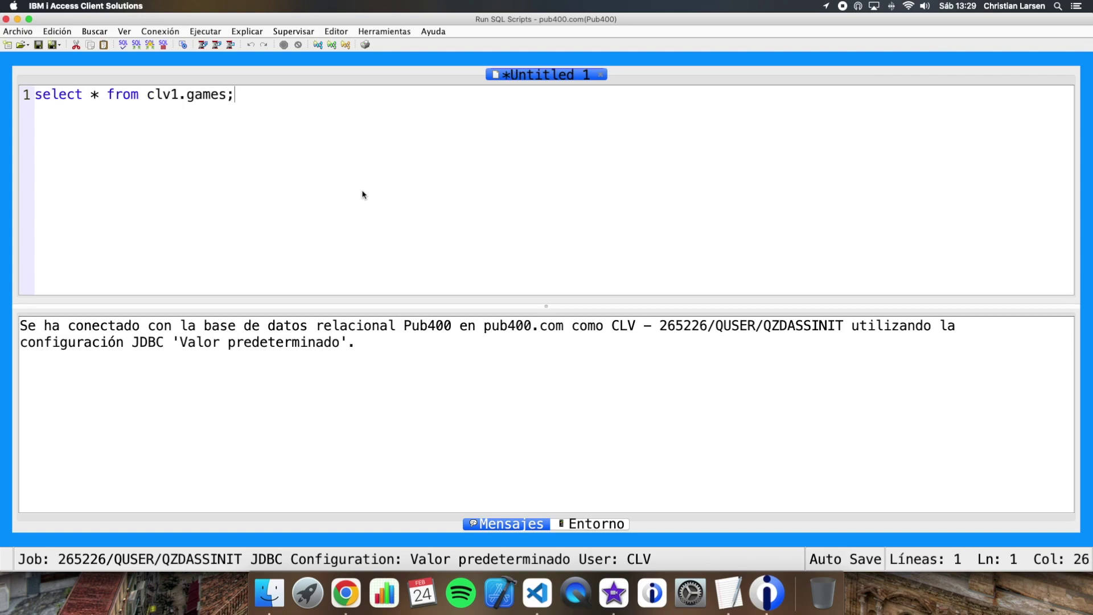
# Step: Run select * from clv1.games and point out Game 1's ID and name
pyautogui.press('Left')
pyautogui.hotkey('ctrl', 'r')
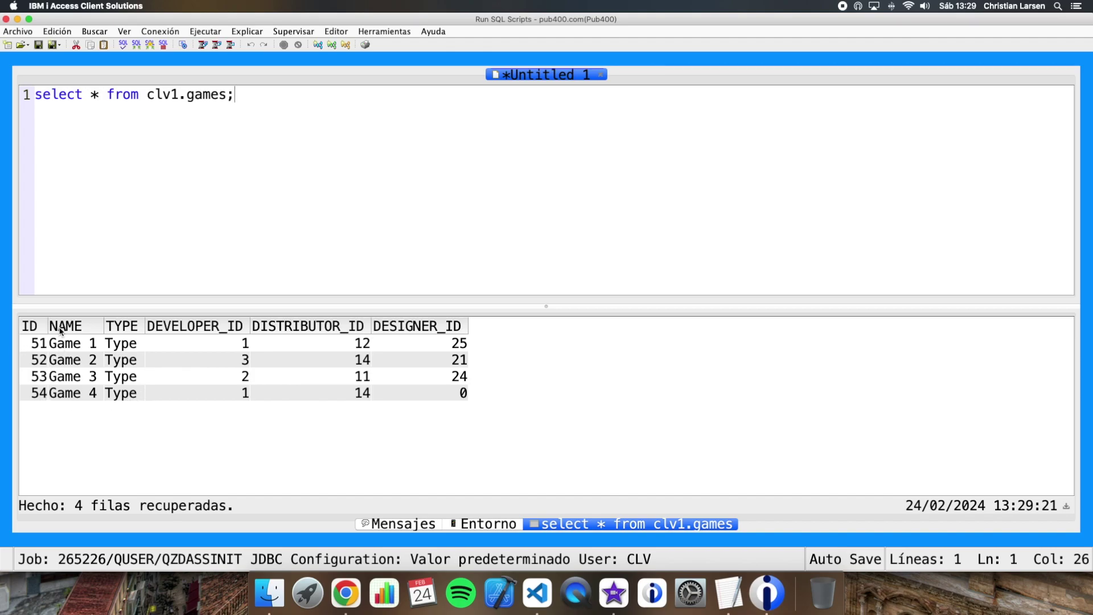
pyautogui.click(34, 343)
pyautogui.click(90, 345)
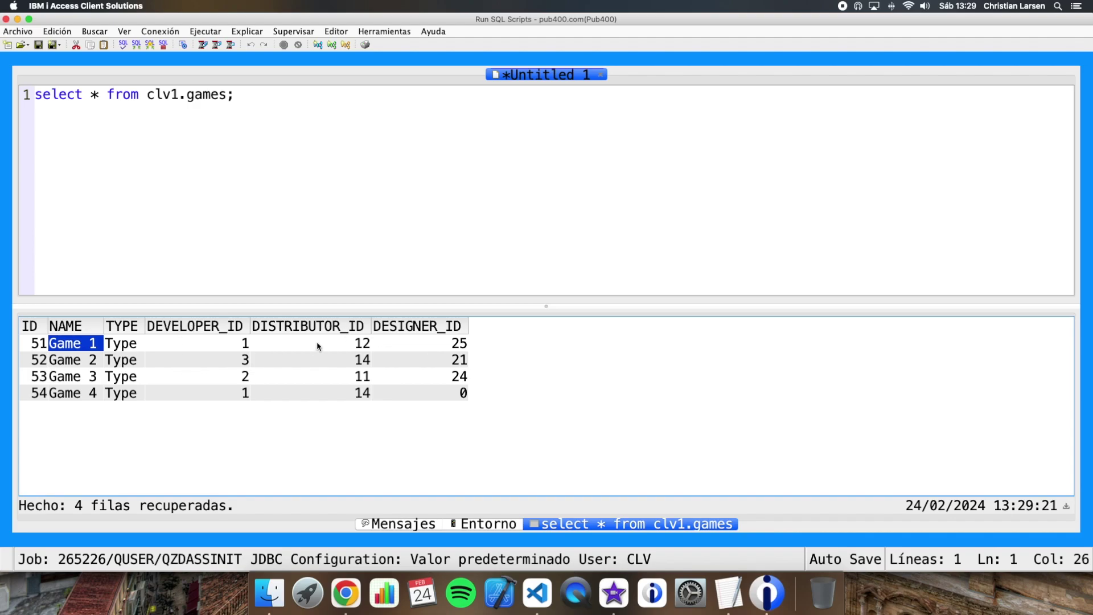
# Step: Compare the four games' developer IDs and distributor IDs (12, 14, 11, 14)
pyautogui.moveTo(199, 343); pyautogui.dragTo(194, 394)
pyautogui.moveTo(281, 344); pyautogui.dragTo(280, 397)
pyautogui.click(293, 235)
pyautogui.click(347, 393)
pyautogui.click(339, 377)
pyautogui.click(339, 344)
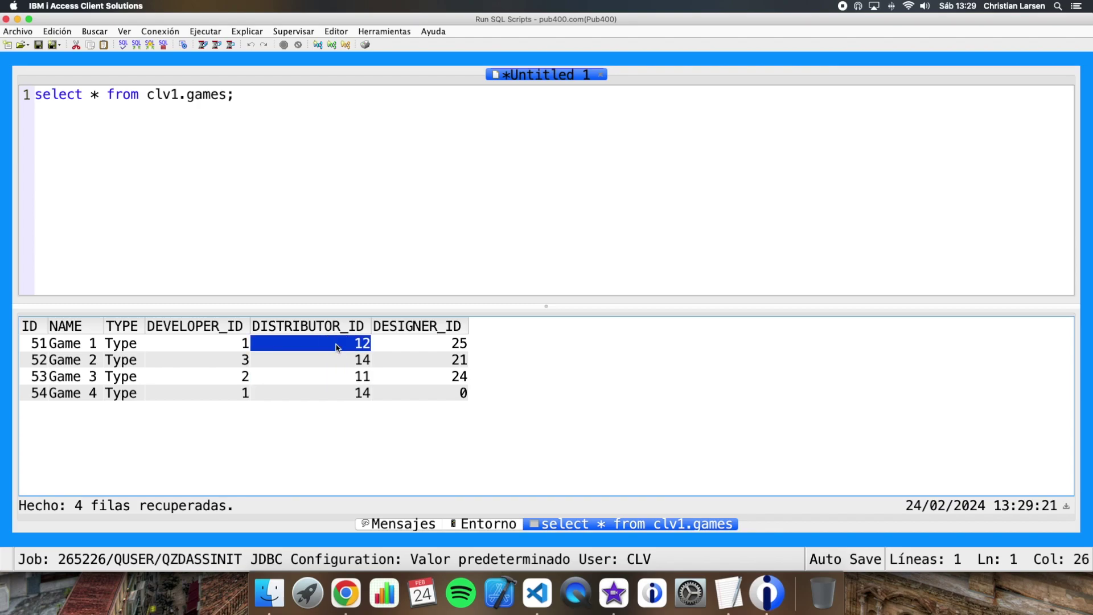
pyautogui.click(349, 360)
pyautogui.click(341, 394)
pyautogui.click(347, 361)
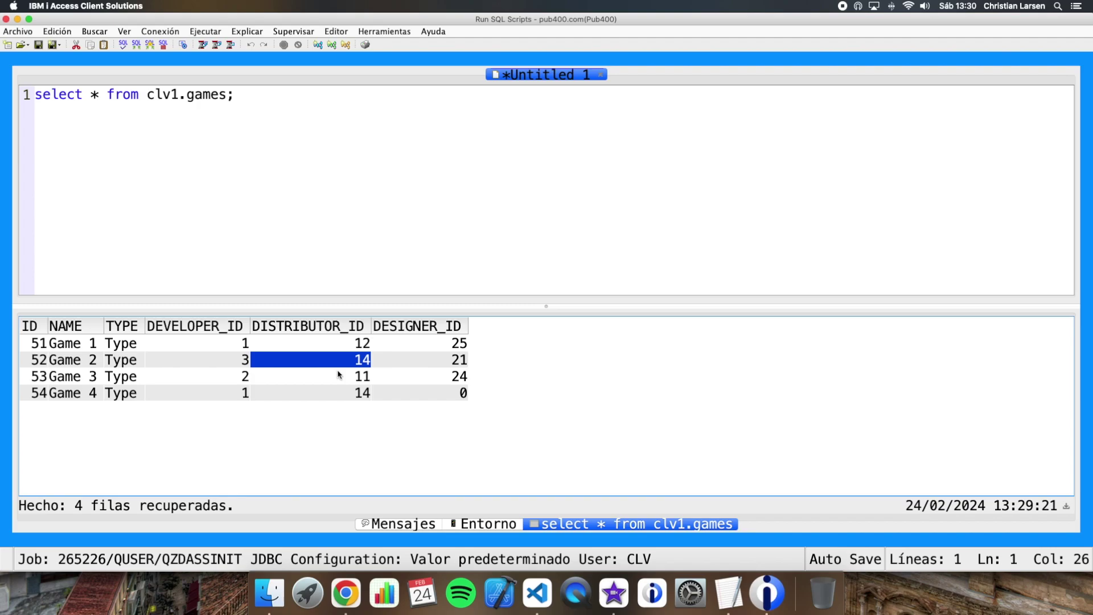
pyautogui.click(331, 93)
# Step: Run select distributor_id, id from clv1.games order by distributor_id, fixing the column-name typo
pyautogui.press('Return')
pyautogui.press('Return')
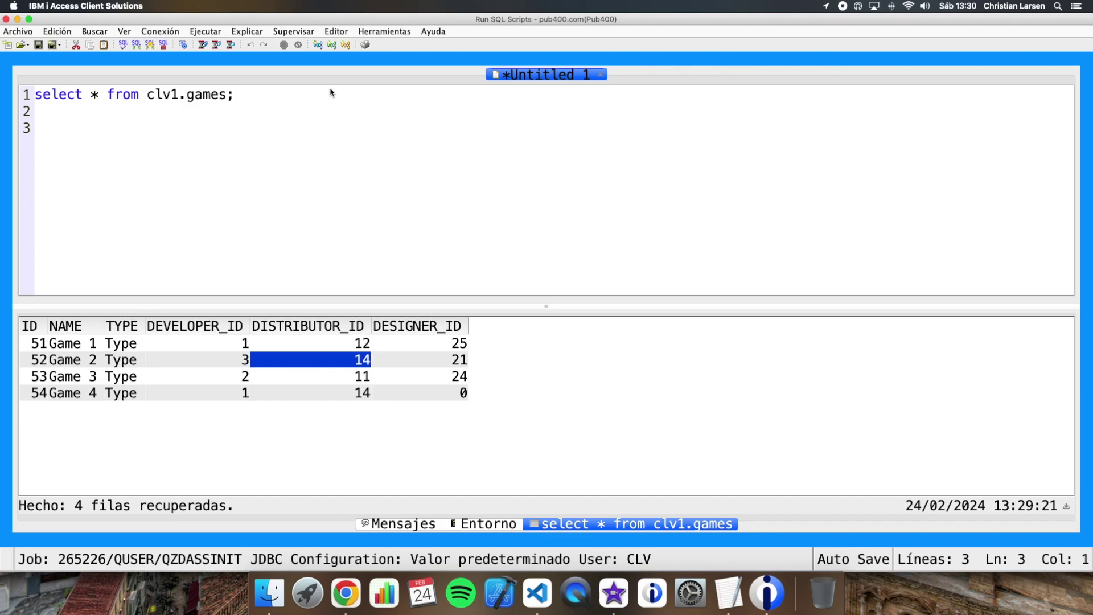
pyautogui.write('select distributor_id,  id')
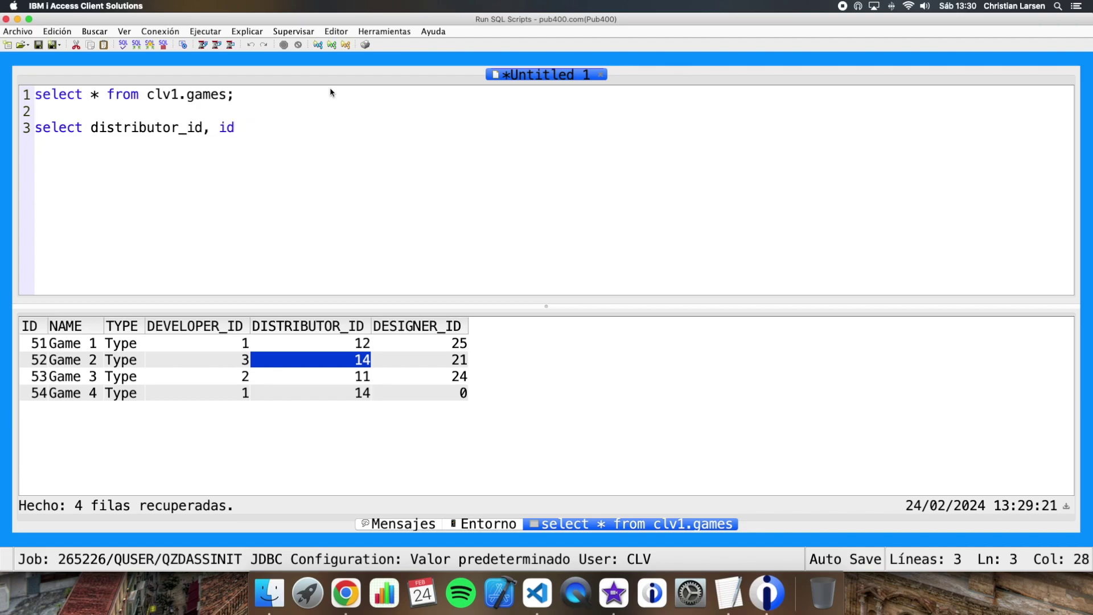
pyautogui.write('  from clv1.games ')
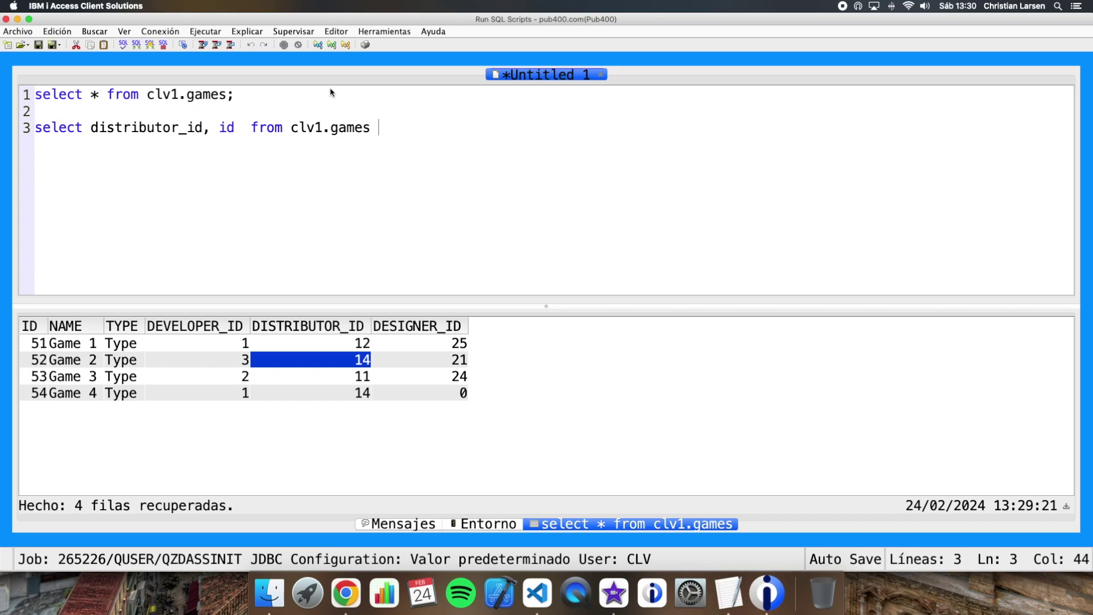
pyautogui.write('order by distro')
pyautogui.press('BackSpace')
pyautogui.write('i')
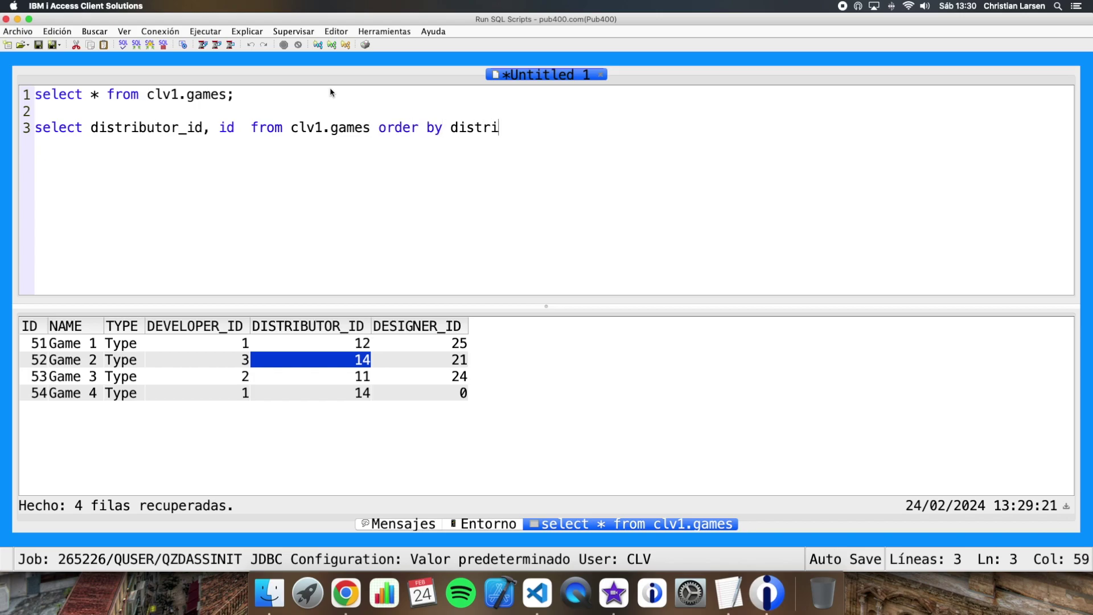
pyautogui.write('butor_id;')
pyautogui.hotkey('ctrl', 'r')
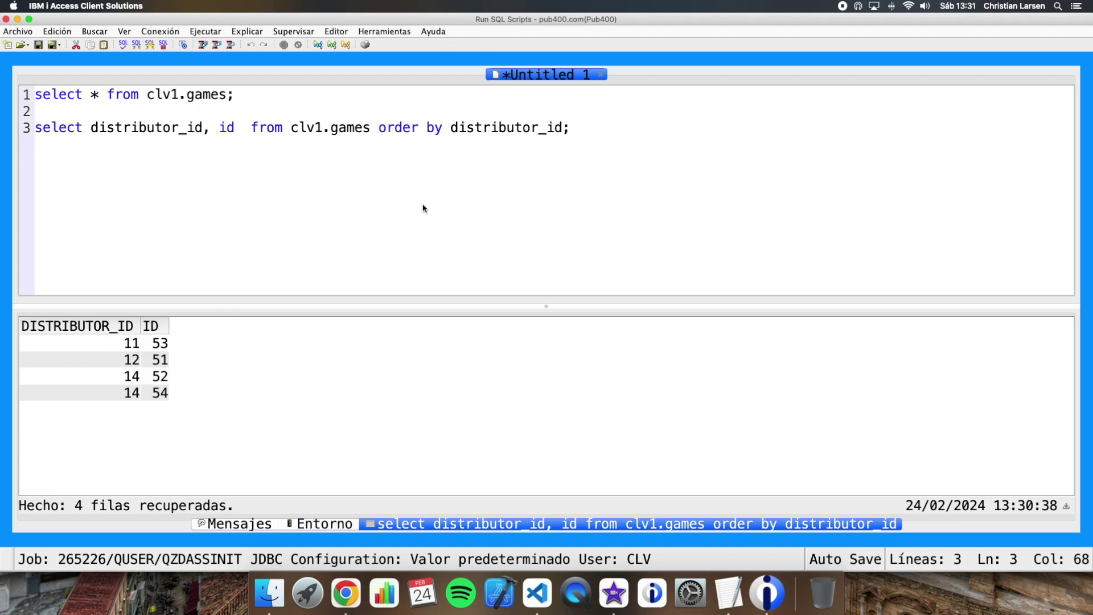
# Step: Run select distributor_id, count(id) from clv1.games group by distributor_id, fixing typos
pyautogui.press('Return')
pyautogui.press('Return')
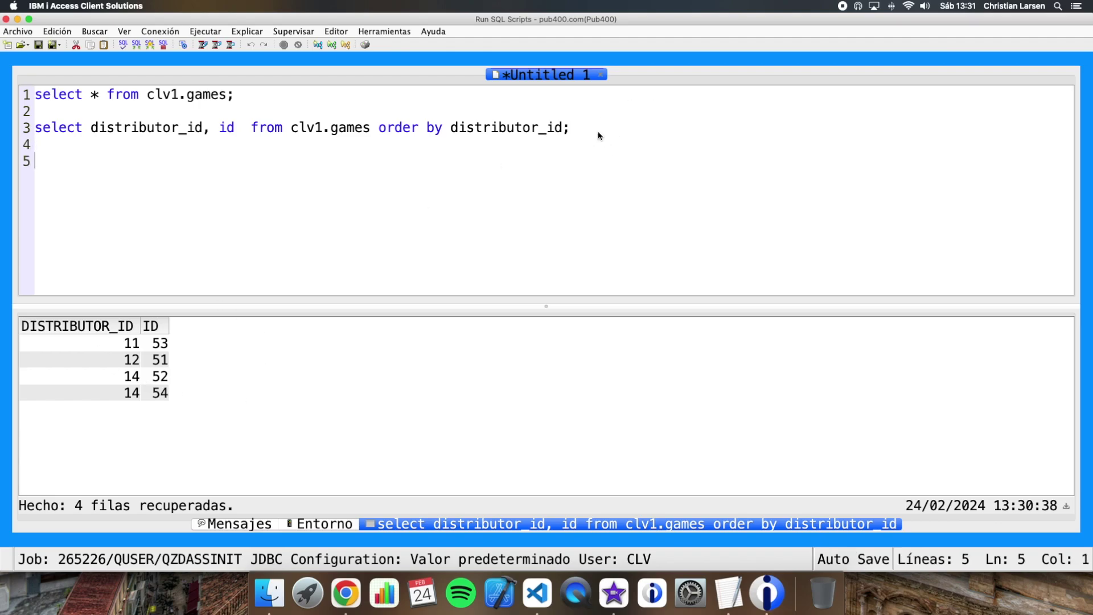
pyautogui.write('select ')
pyautogui.write('distributor_id, count(d')
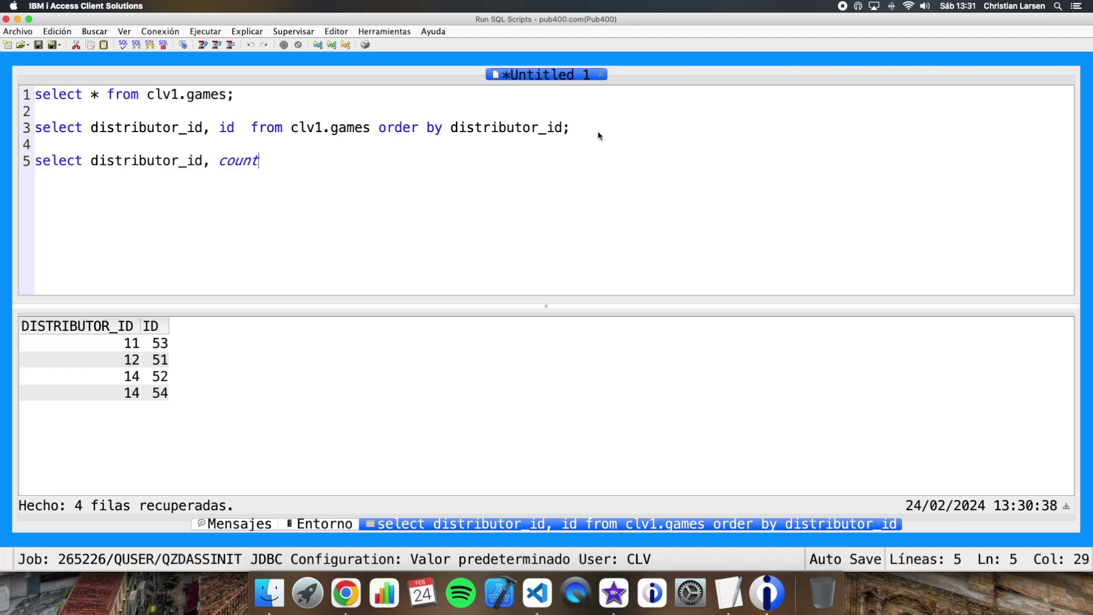
pyautogui.press('BackSpace')
pyautogui.write('id)')
pyautogui.write(' from clv1.games ')
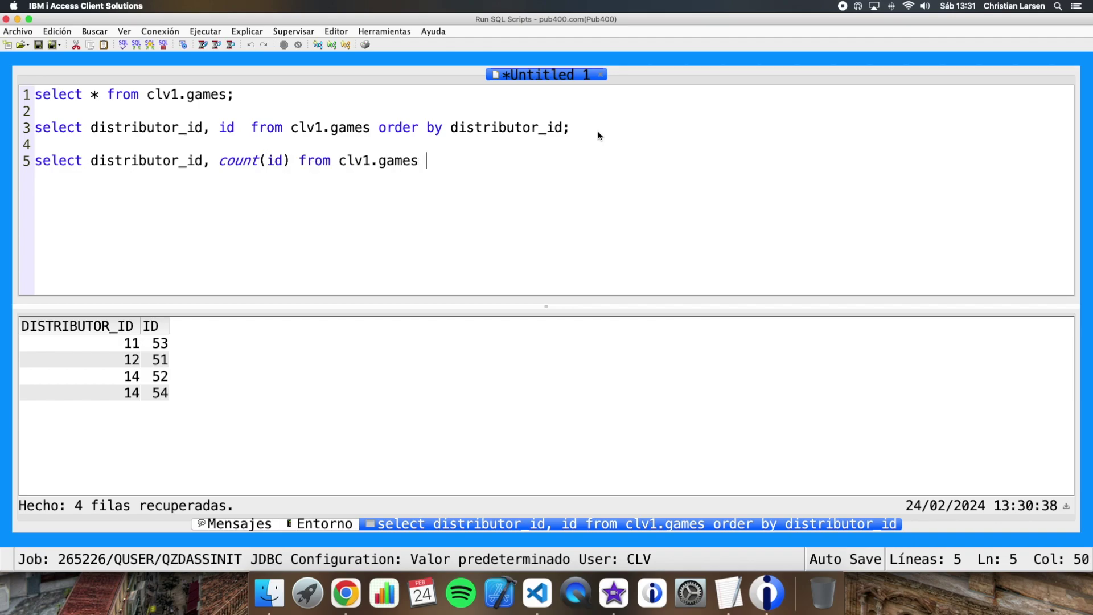
pyautogui.write('group by distributor_')
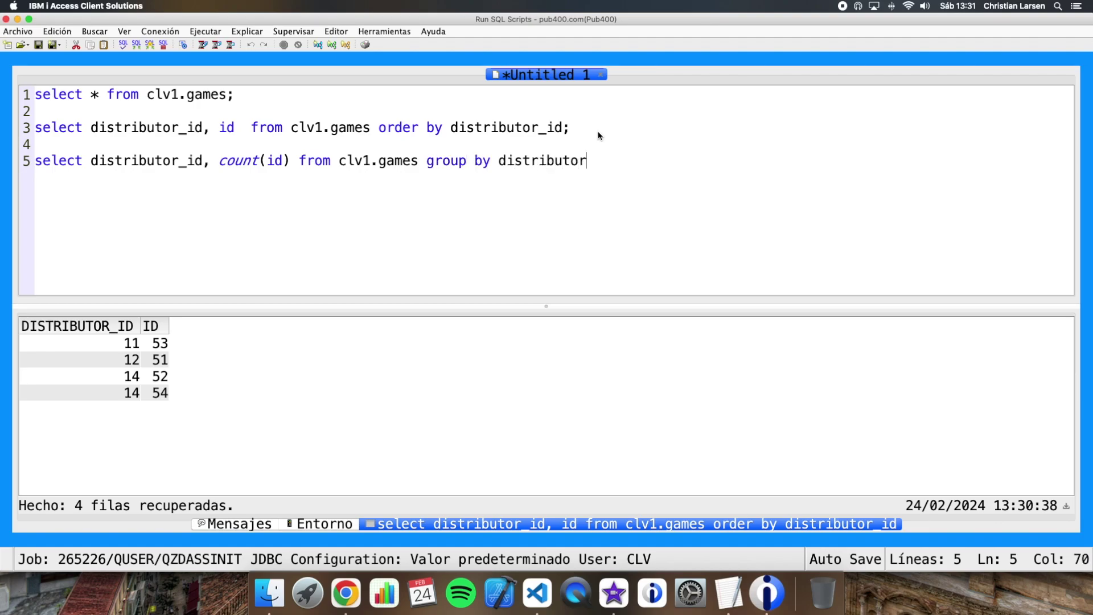
pyautogui.write('id;')
pyautogui.press('Left')
pyautogui.hotkey('ctrl', 'r')
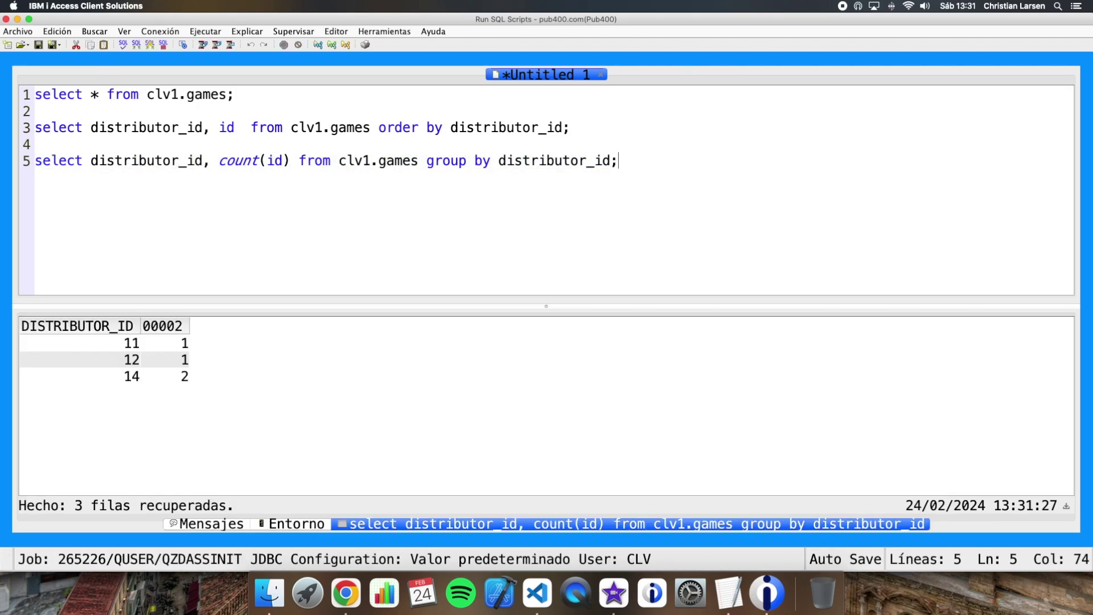
# Step: Check the counts 1, 1 and 2 for distributors 11, 12 and 14, then rerun the all-games query
pyautogui.click(112, 341)
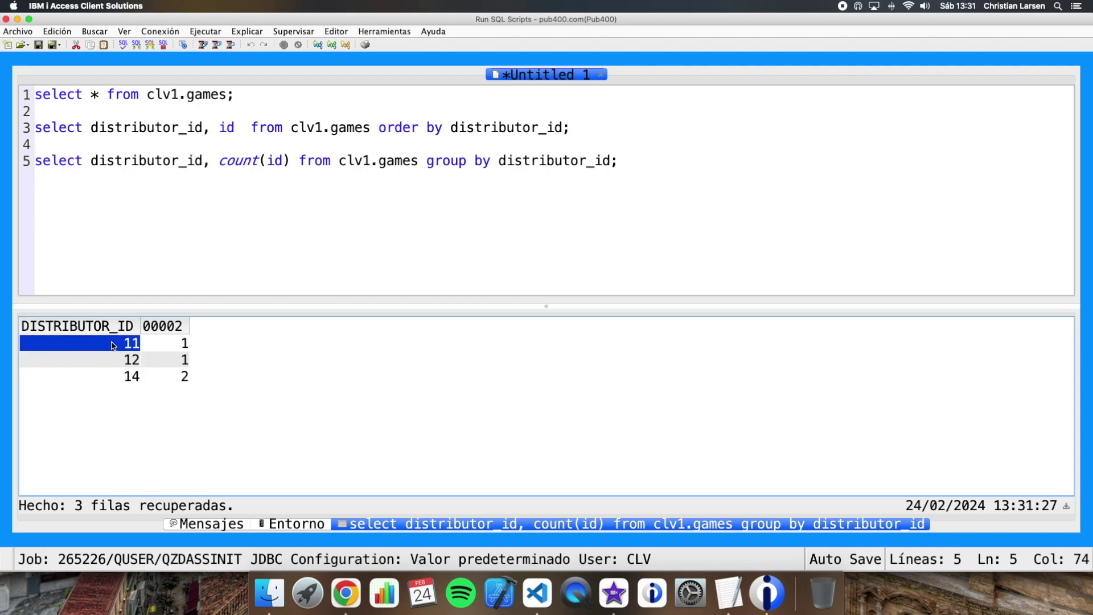
pyautogui.click(173, 345)
pyautogui.click(96, 360)
pyautogui.click(180, 360)
pyautogui.click(106, 378)
pyautogui.click(174, 381)
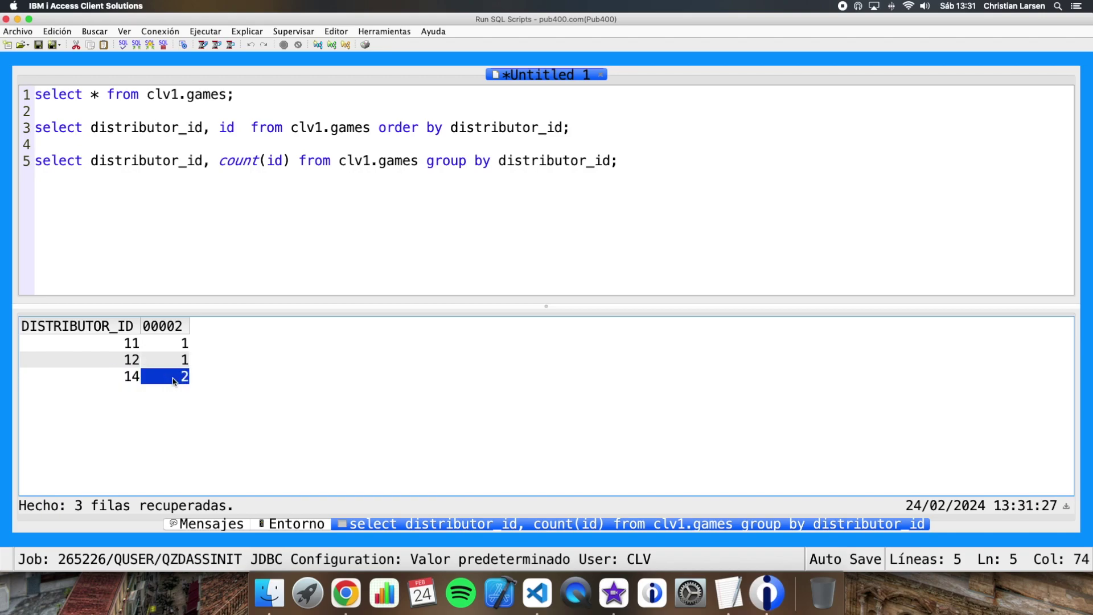
pyautogui.click(137, 95)
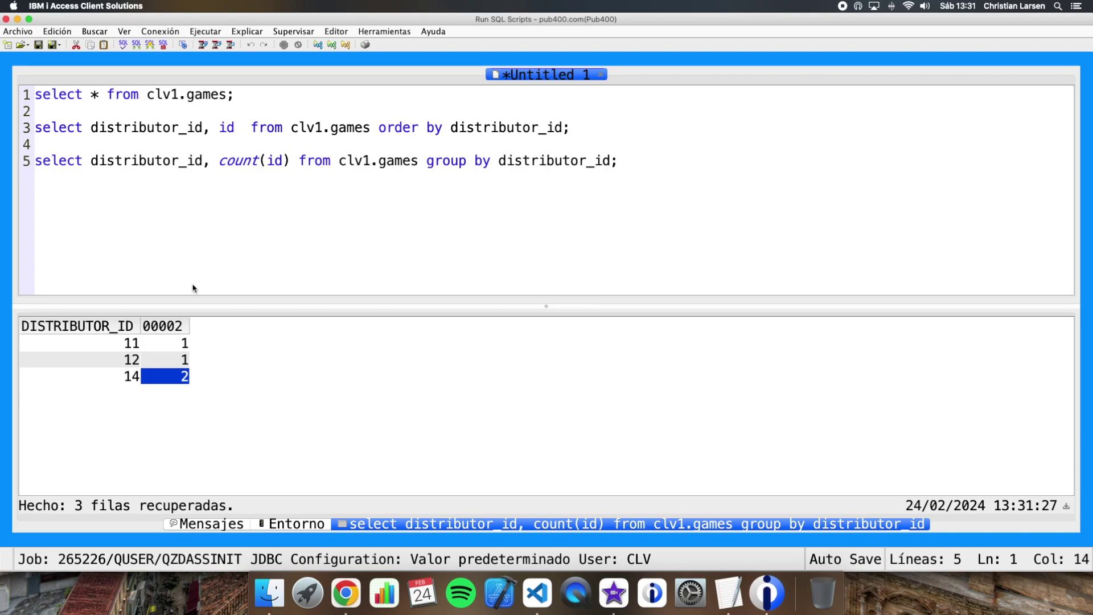
pyautogui.hotkey('ctrl', 'r')
pyautogui.click(363, 343)
pyautogui.click(362, 392)
pyautogui.click(362, 359)
pyautogui.click(359, 394)
pyautogui.click(39, 359)
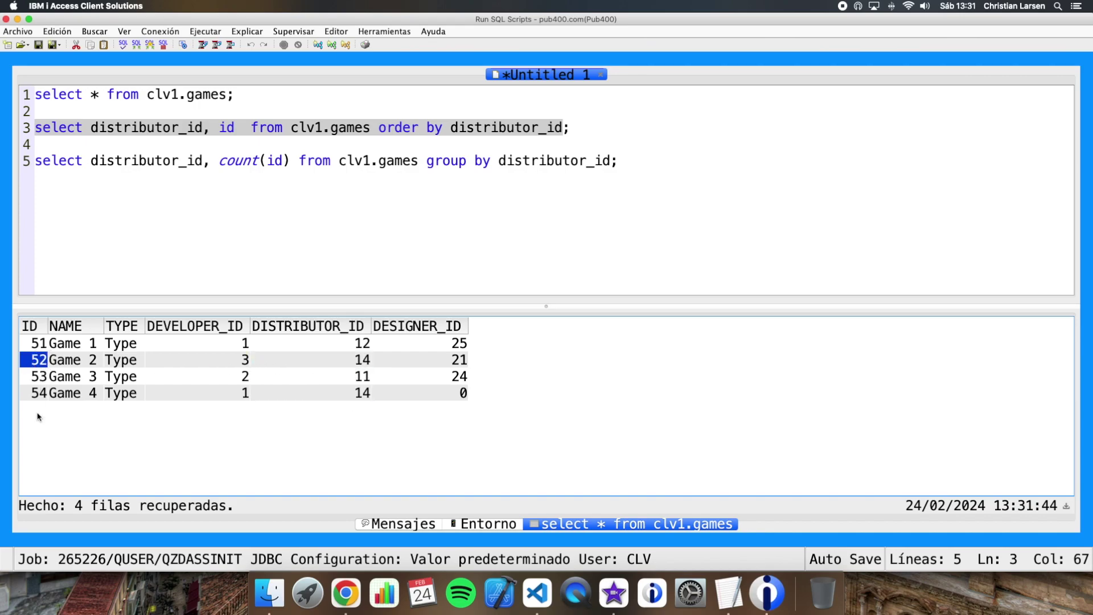
pyautogui.click(39, 393)
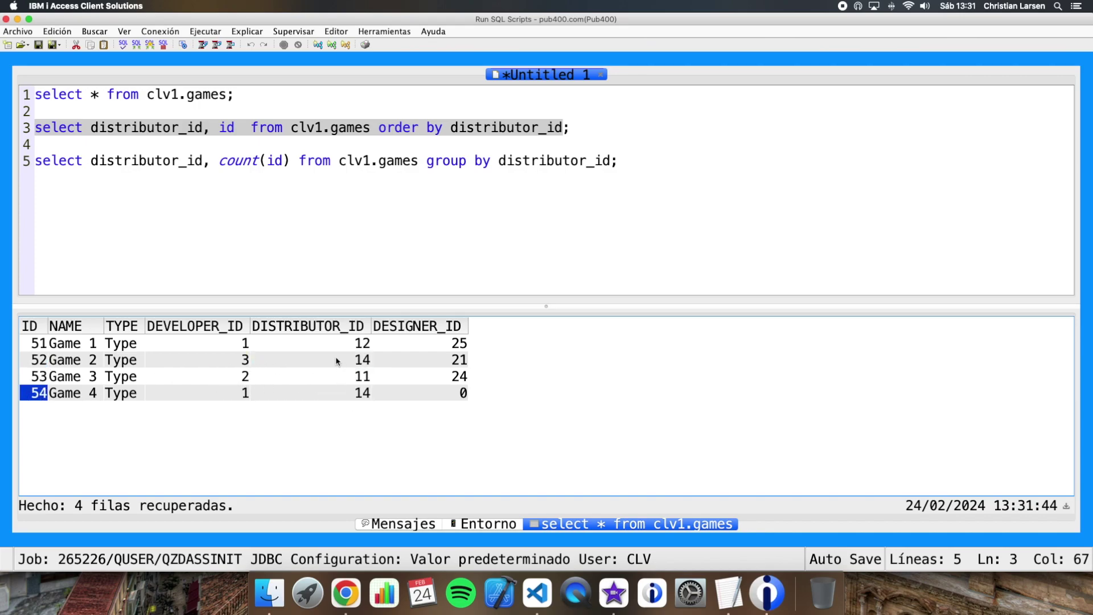
pyautogui.click(358, 360)
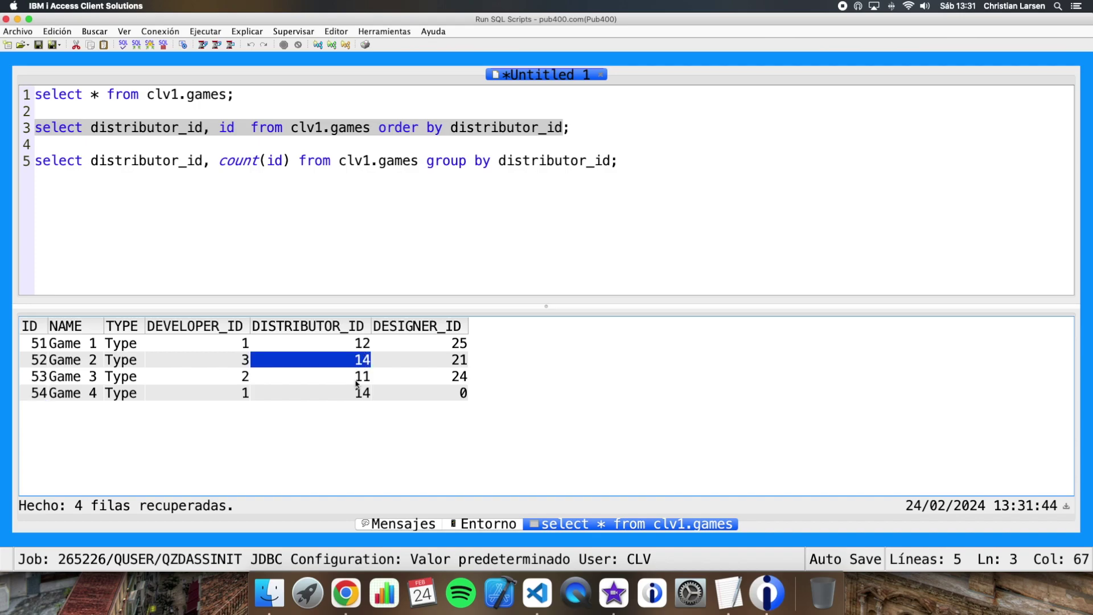
pyautogui.click(357, 393)
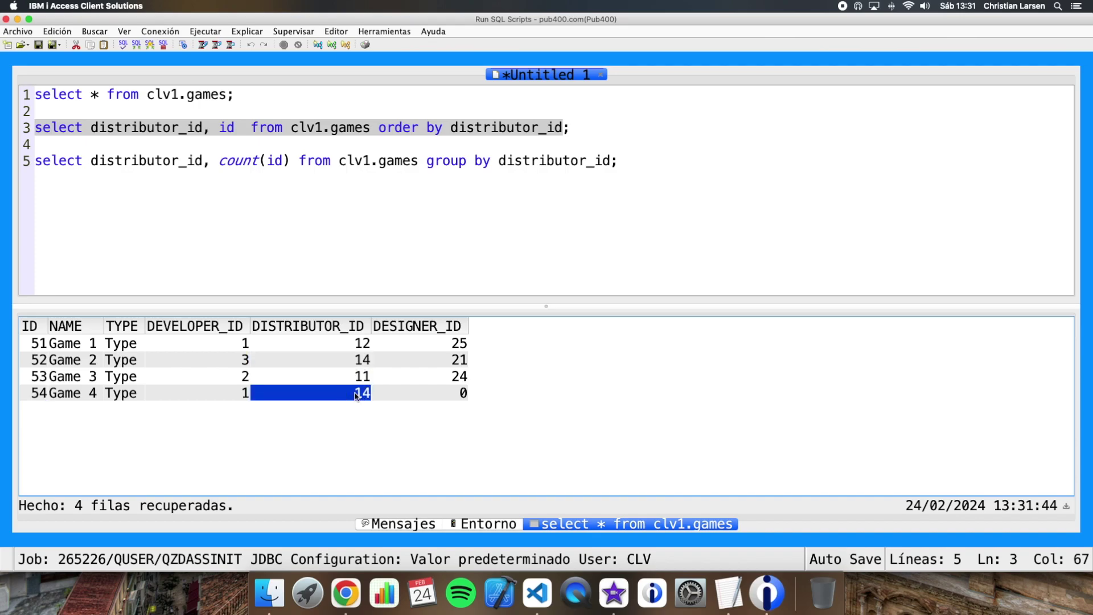
pyautogui.click(304, 161)
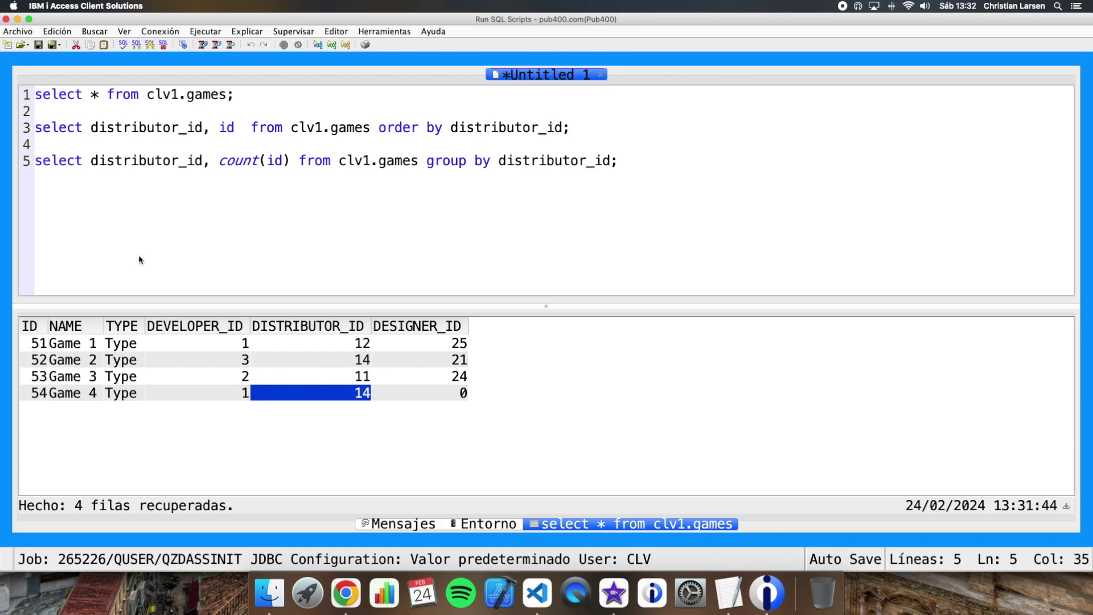
# Step: Run the LISTAGG(id, ', ') query as GAMES, widen the column and check distributor 14's 52, 54
pyautogui.click(658, 161)
pyautogui.press('Return')
pyautogui.press('Return')
pyautogui.write('se')
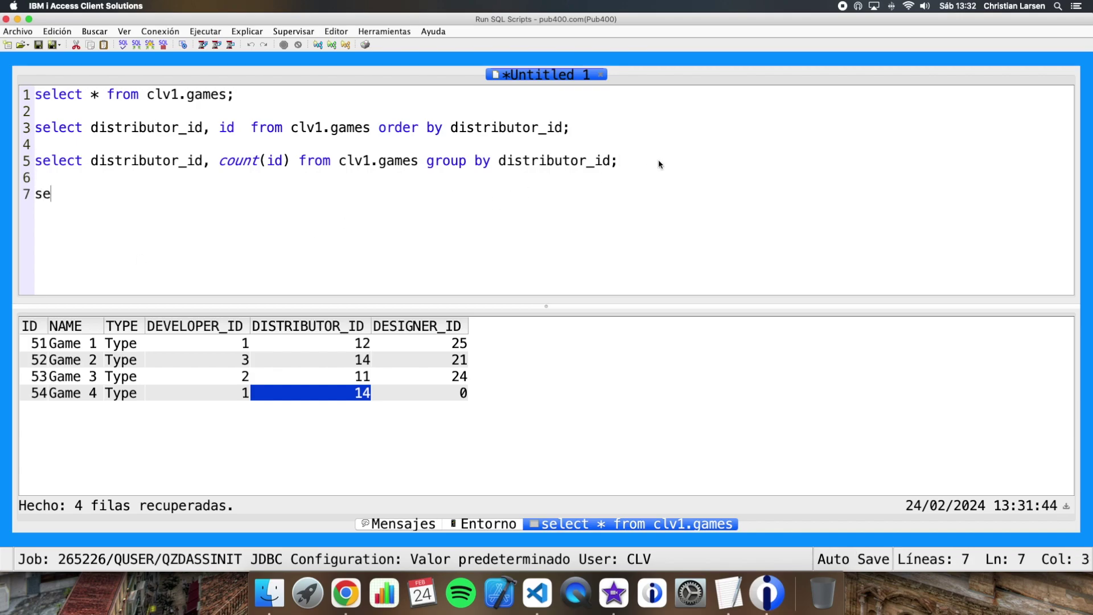
pyautogui.write('lect distributor_id, LISTAGG( id,')
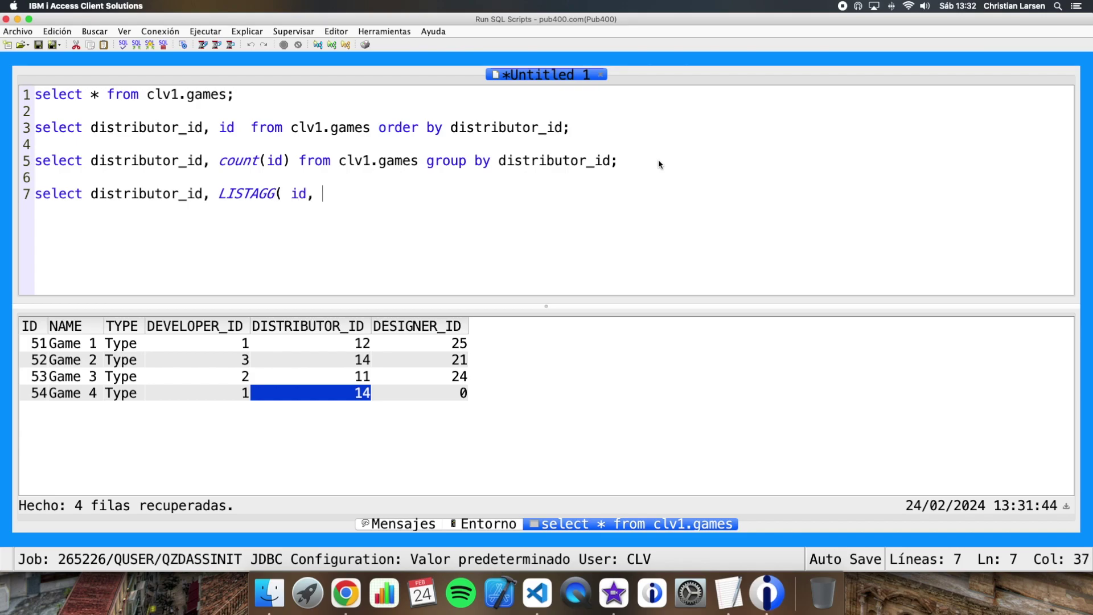
pyautogui.write(" ', ') withing")
pyautogui.press('BackSpace')
pyautogui.write('group ')
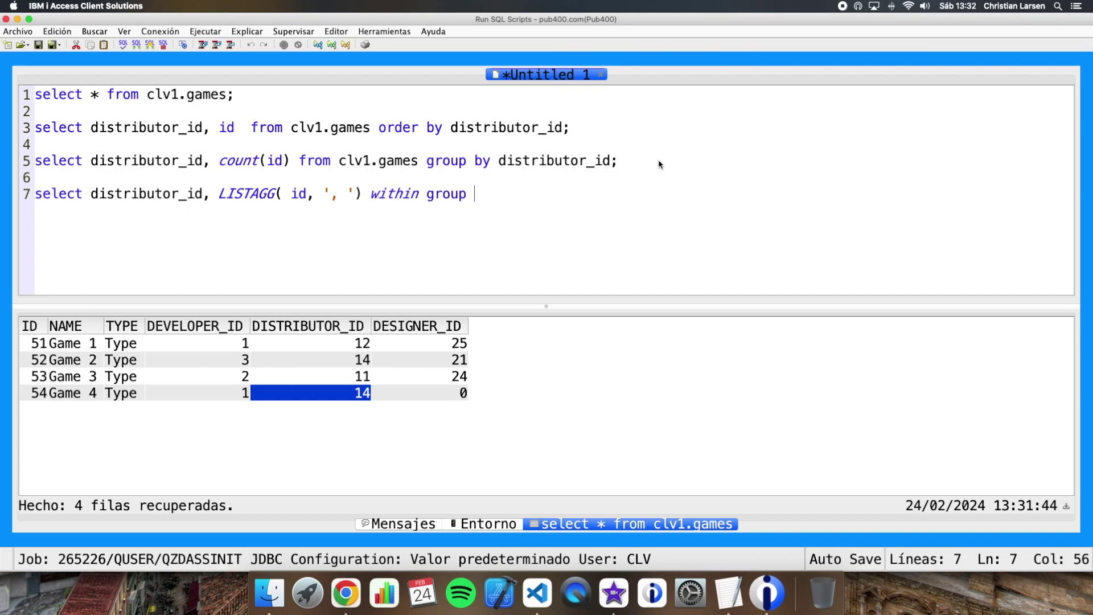
pyautogui.write('(order by id asc) as "GAMES"')
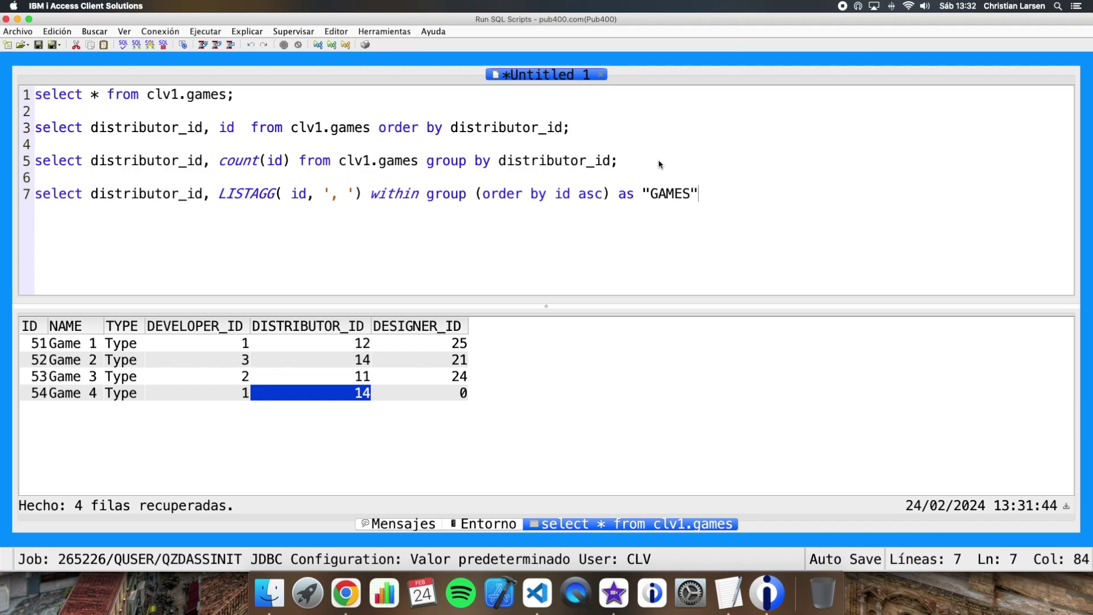
pyautogui.press('Return')
pyautogui.write('from clv1.games gro')
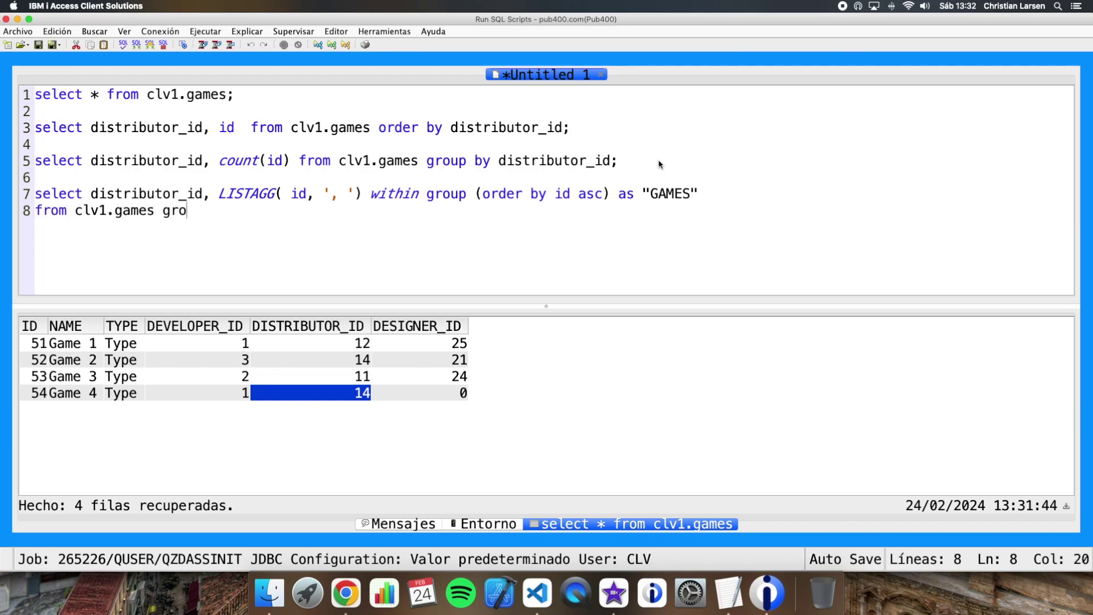
pyautogui.write('up by distributor_id;')
pyautogui.hotkey('ctrl', 'r')
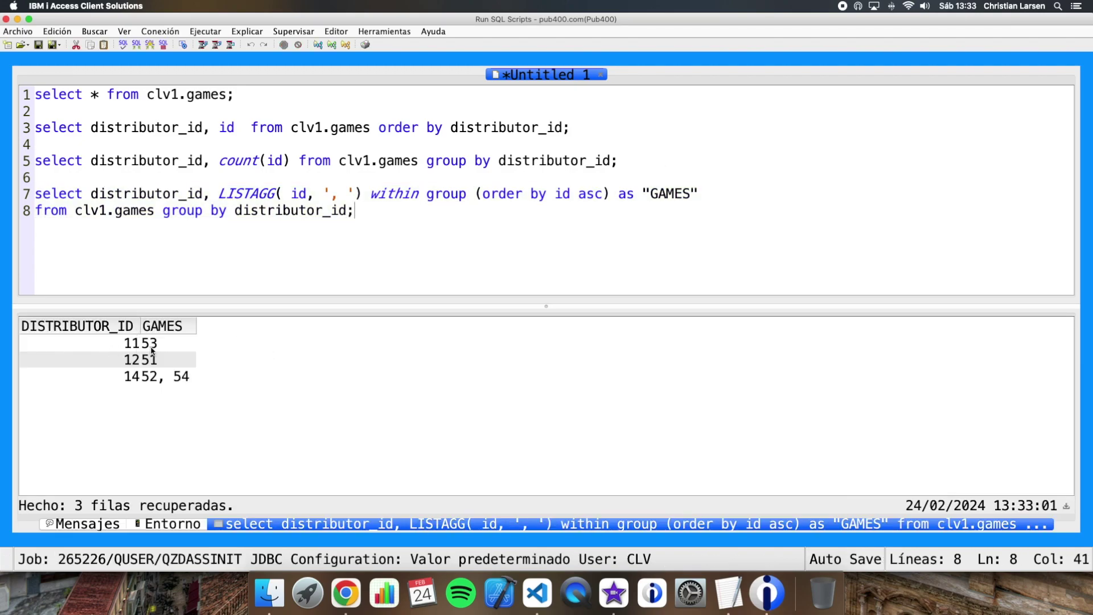
pyautogui.moveTo(195, 325); pyautogui.dragTo(359, 326)
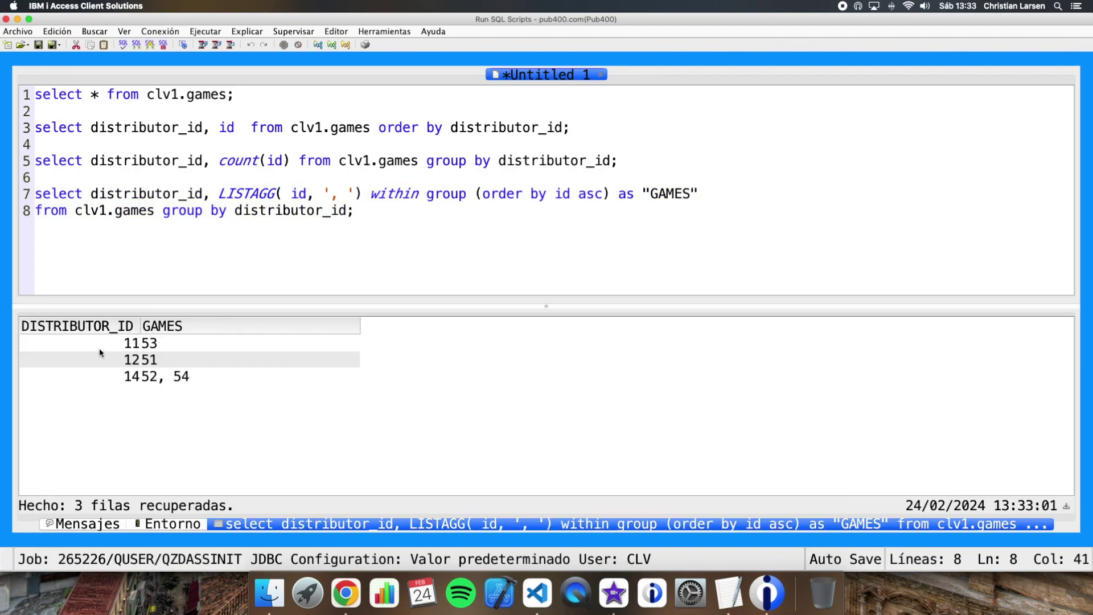
pyautogui.moveTo(69, 343); pyautogui.dragTo(328, 376)
pyautogui.click(132, 377)
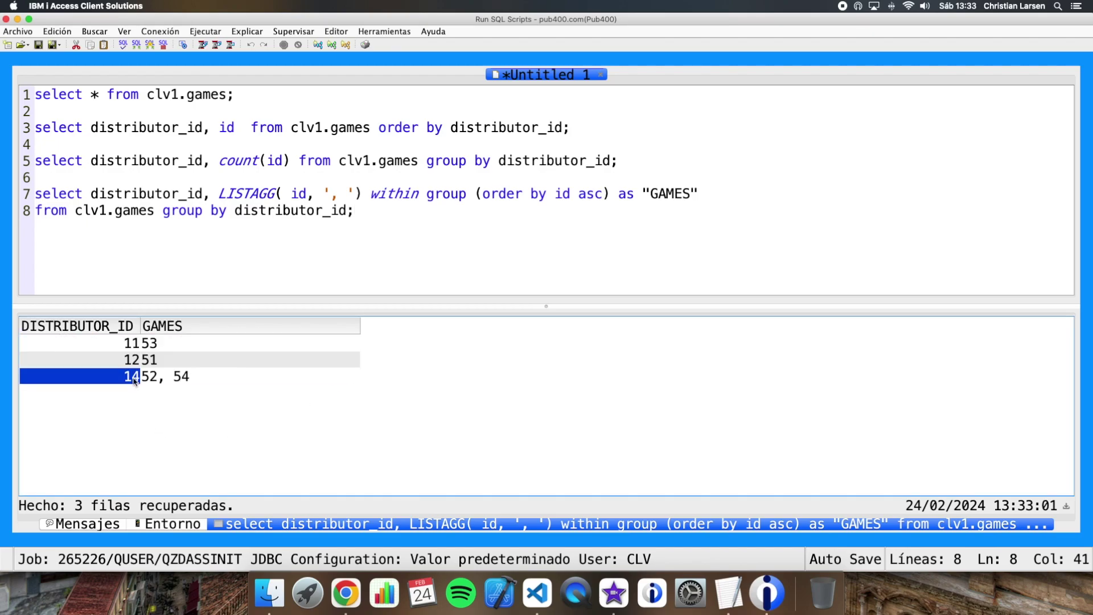
pyautogui.click(154, 377)
# Step: Walk through the query's parts: distributor_id, the ', ' separator, id, and the order by id asc clause
pyautogui.click(68, 212)
pyautogui.moveTo(91, 195); pyautogui.dragTo(535, 197)
pyautogui.moveTo(535, 196); pyautogui.dragTo(699, 194)
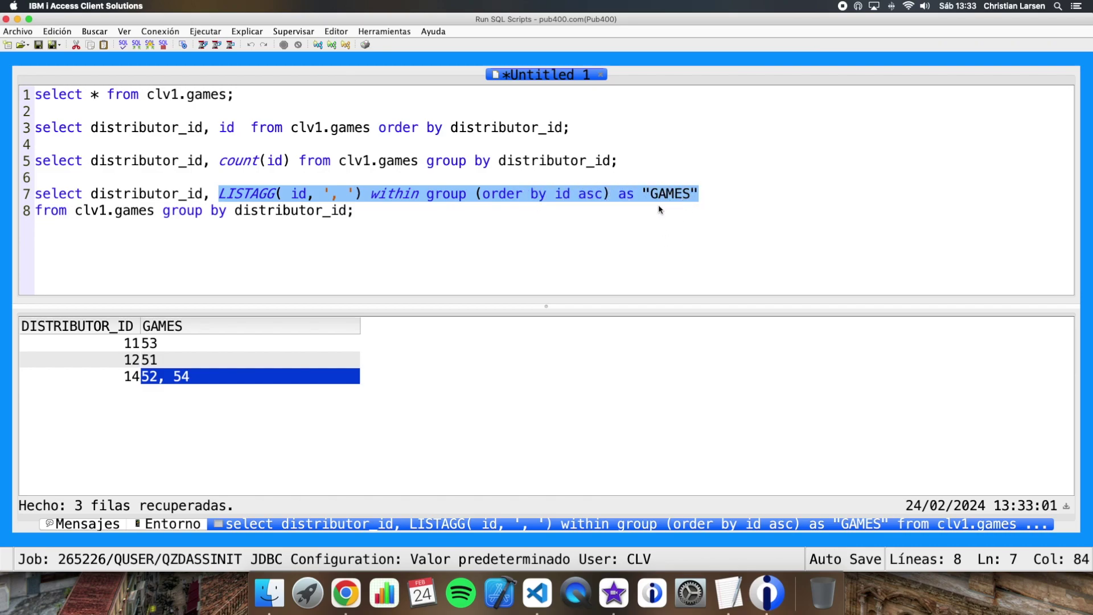
pyautogui.click(322, 198)
pyautogui.moveTo(333, 198); pyautogui.dragTo(349, 200)
pyautogui.doubleClick(300, 194)
pyautogui.click(372, 195)
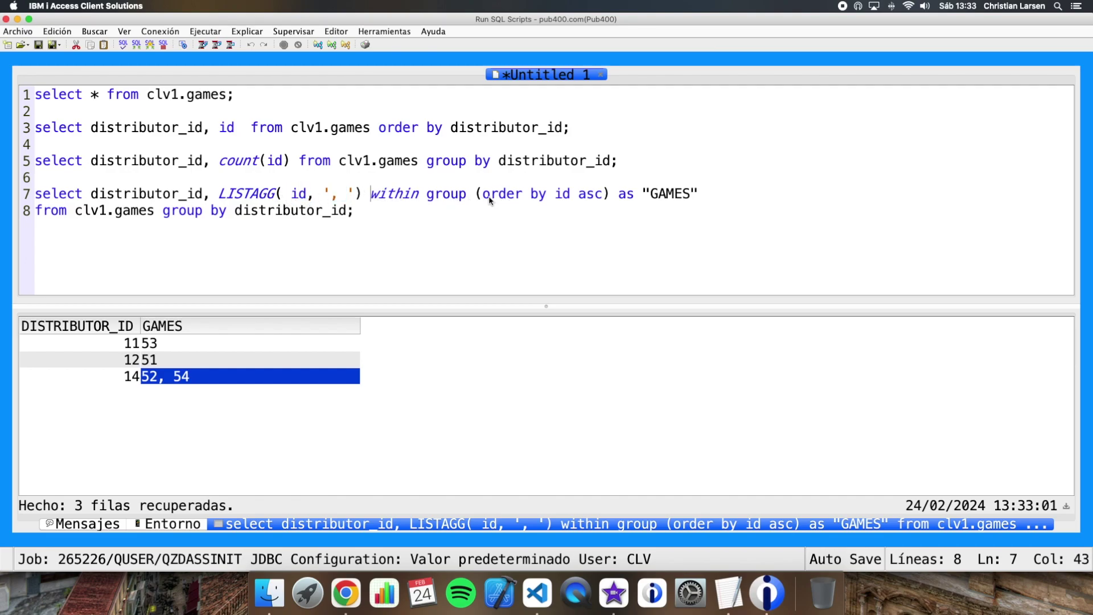
pyautogui.moveTo(482, 195); pyautogui.dragTo(600, 195)
pyautogui.click(546, 196)
pyautogui.doubleClick(592, 196)
# Step: Switch the LISTAGG ordering to desc and rerun, showing distributor 14 as 54, 52
pyautogui.click(522, 241)
pyautogui.doubleClick(589, 195)
pyautogui.write('desc')
pyautogui.click(87, 524)
pyautogui.hotkey('ctrl', 'r')
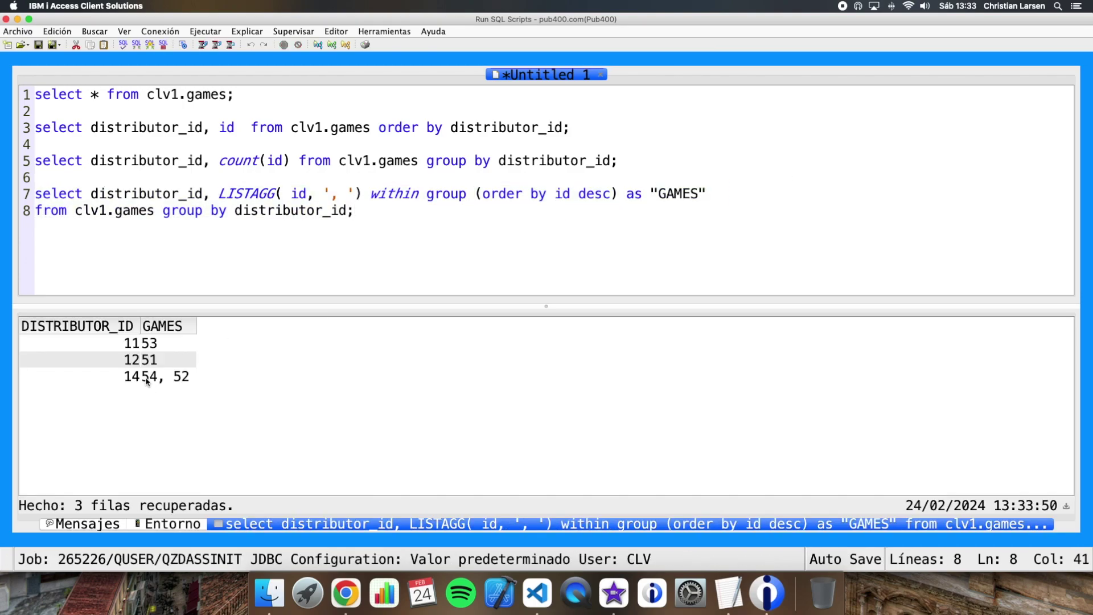
pyautogui.moveTo(141, 377); pyautogui.dragTo(189, 377)
# Step: Restore asc ordering and change the separator to ':' before rerunning
pyautogui.doubleClick(594, 194)
pyautogui.write('asc')
pyautogui.doubleClick(333, 194)
pyautogui.press('BackSpace')
pyautogui.write(':')
pyautogui.press('Delete')
pyautogui.hotkey('ctrl', 'r')
# Step: Change the separator from ':' to ' ' and rerun, giving 52 54
pyautogui.click(345, 194)
pyautogui.press('BackSpace')
pyautogui.hotkey('ctrl', 'r')
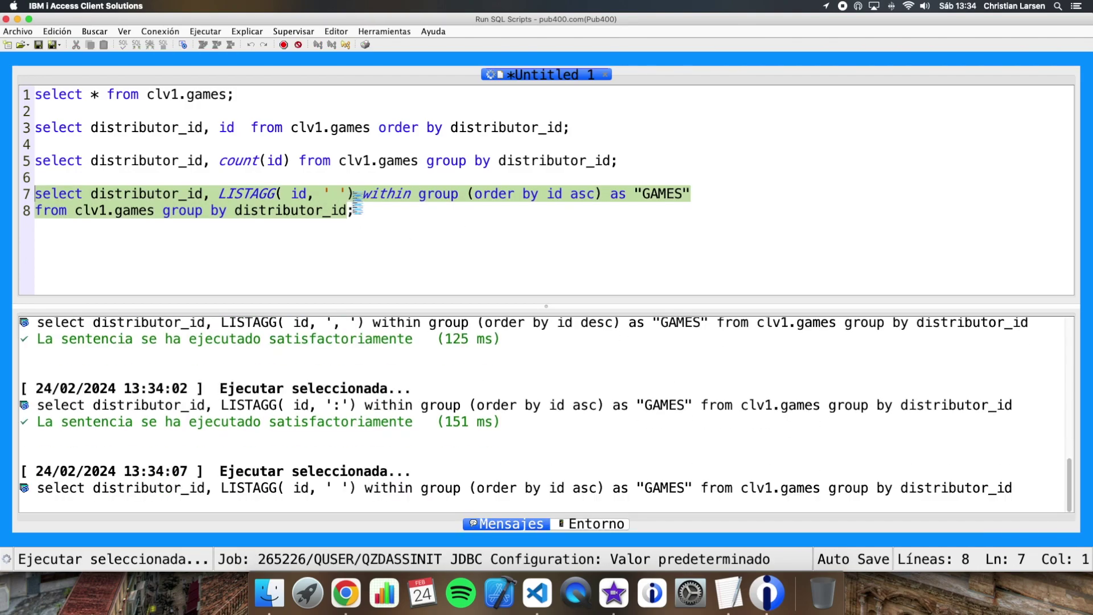
pyautogui.click(265, 292)
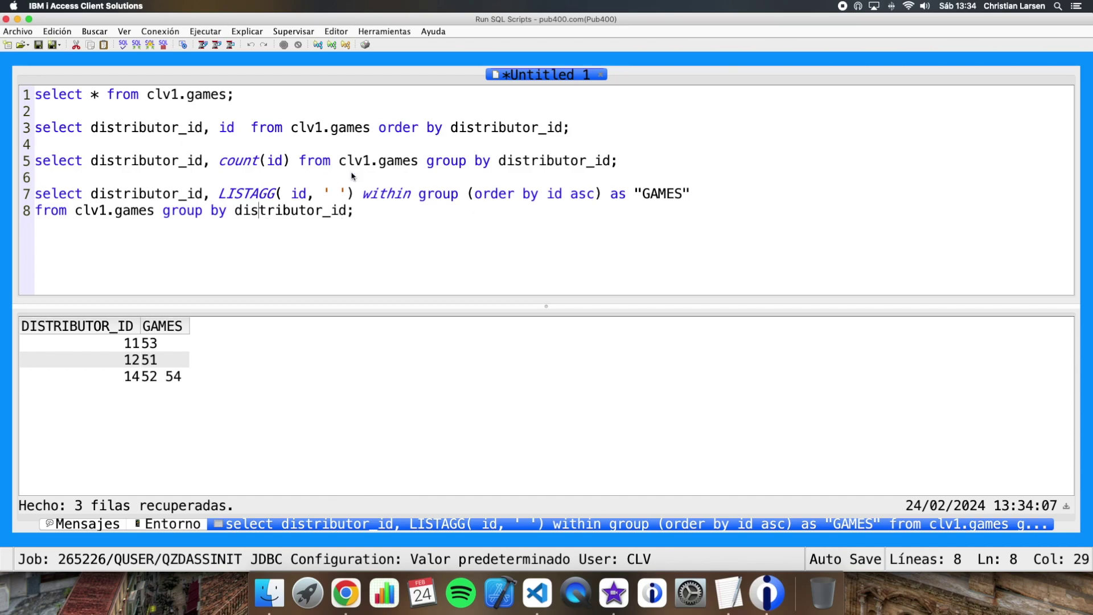
pyautogui.click(99, 195)
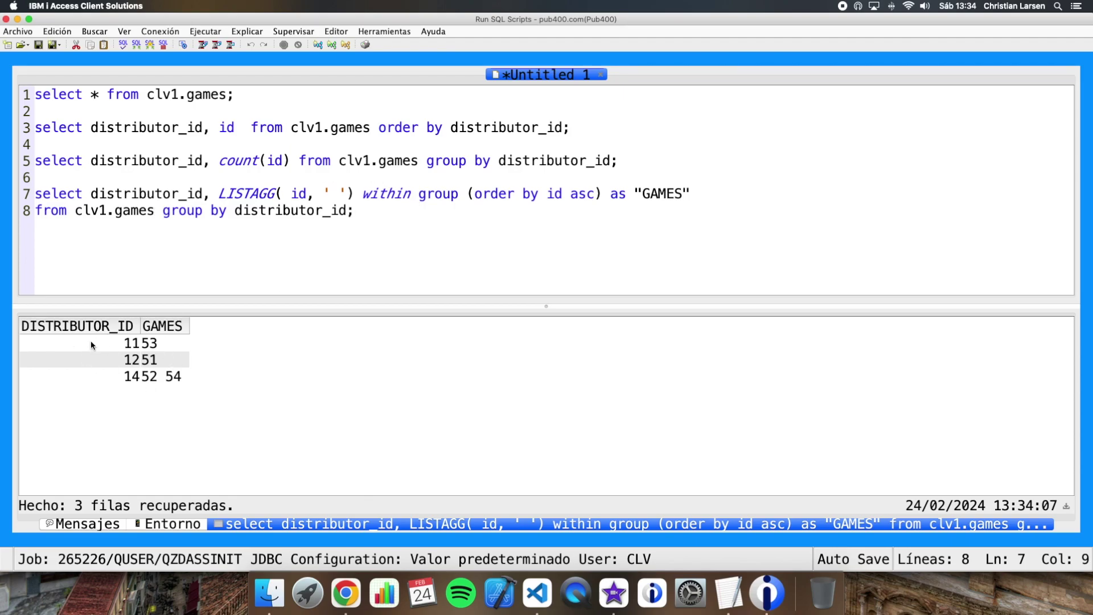
pyautogui.hotkey('alt', 'Right')
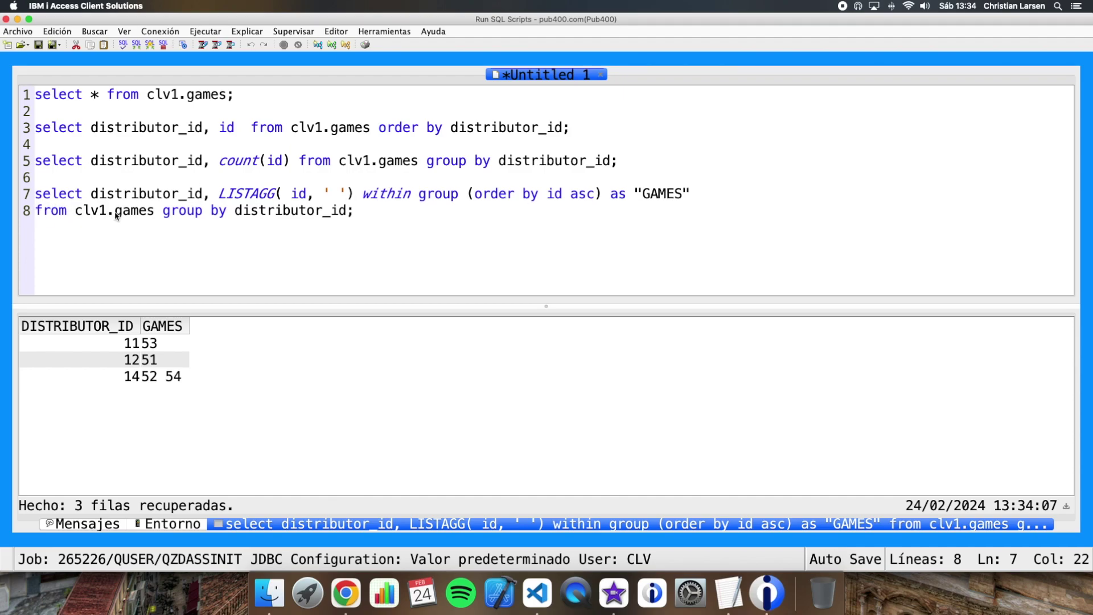
pyautogui.click(166, 213)
# Step: Add a clv1.distributors join line and prefix the select columns with g., adding d.name
pyautogui.press('Return')
pyautogui.press('Return')
pyautogui.press('Return')
pyautogui.press('Up')
pyautogui.press('Up')
pyautogui.write('join')
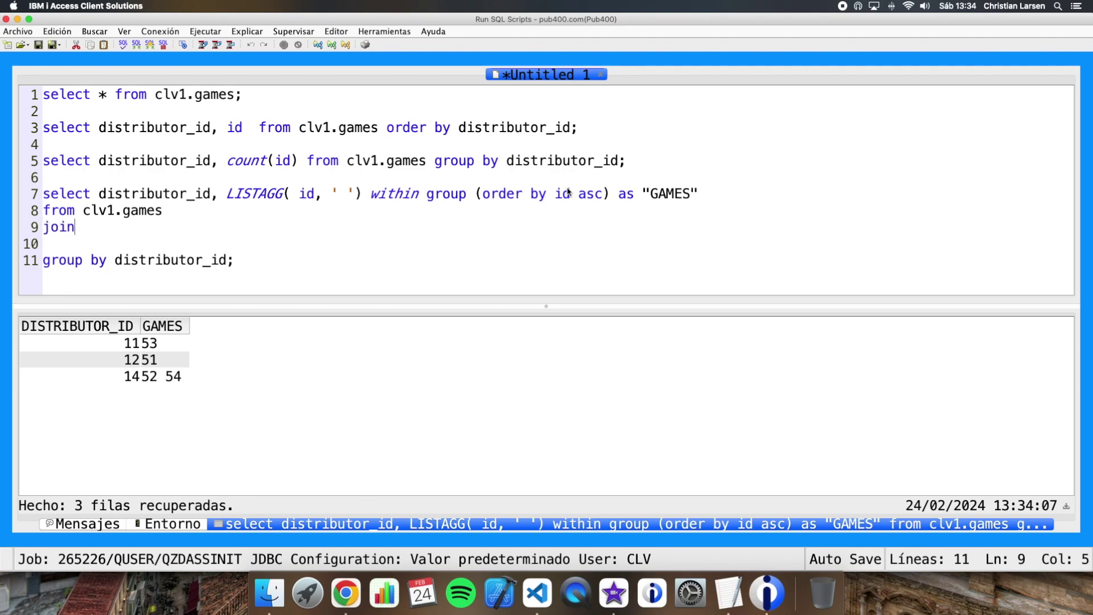
pyautogui.write(' clv1.distributors d')
pyautogui.press('Up')
pyautogui.write('g')
pyautogui.press('Up')
pyautogui.press('Left')
pyautogui.press('Left')
pyautogui.press('Left')
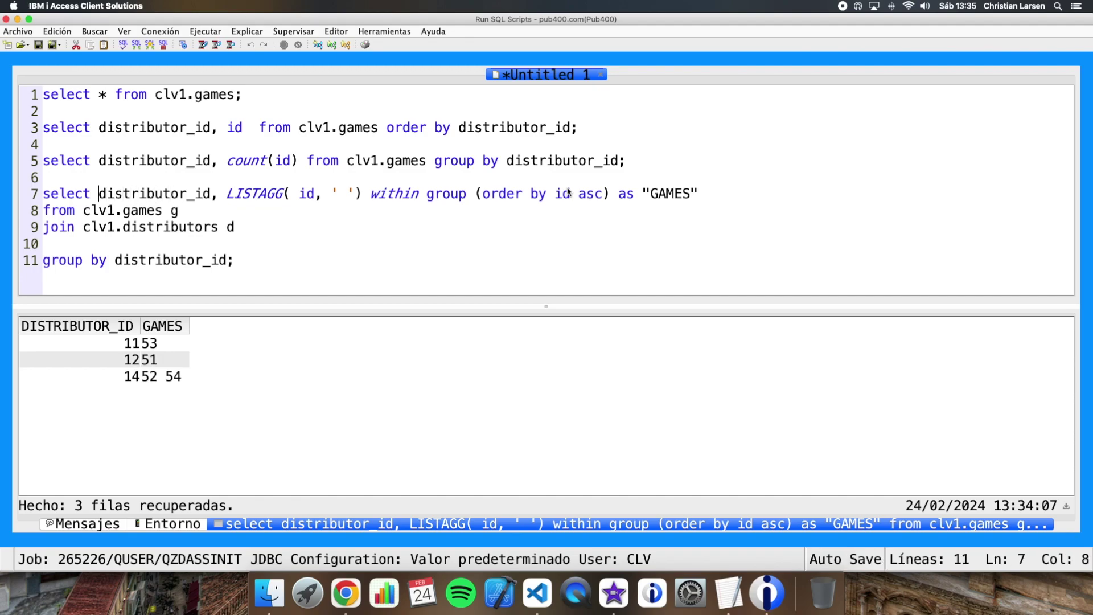
pyautogui.write('g.')
pyautogui.click(313, 195)
pyautogui.write('g.')
pyautogui.click(591, 195)
pyautogui.write('g.')
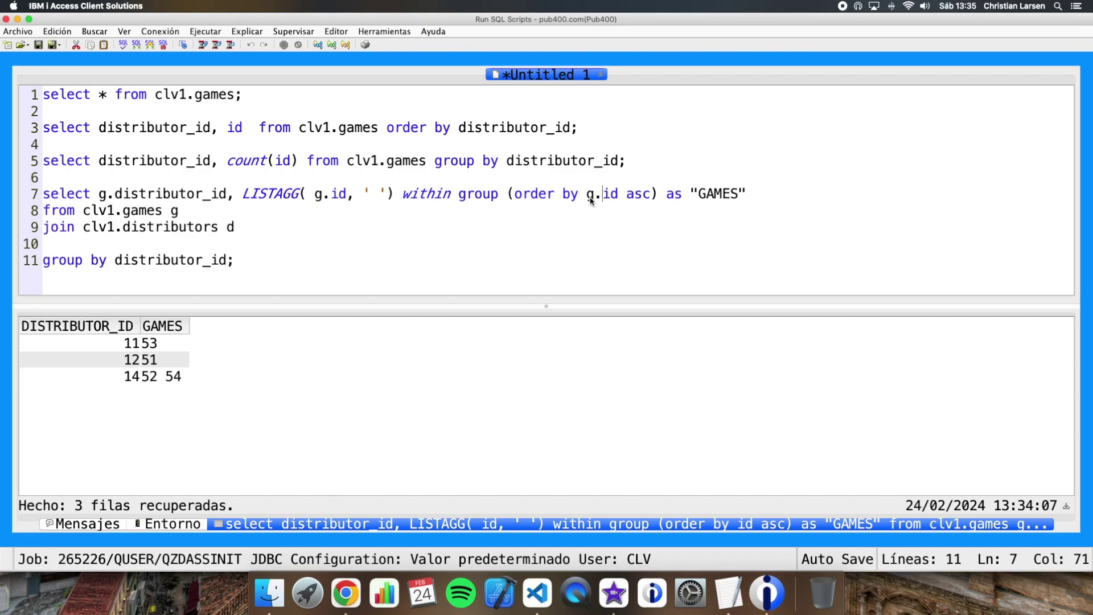
pyautogui.click(243, 193)
pyautogui.write('d.name')
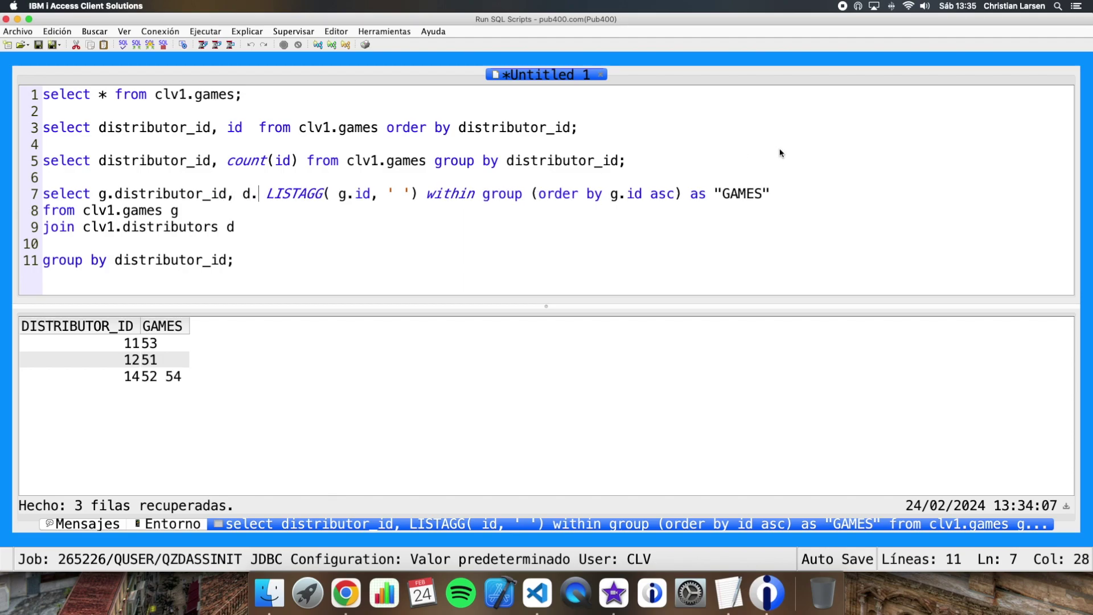
pyautogui.write(',')
# Step: Add on g.distributor_id = d.id, qualify group by, and run, which fails with SQL0122
pyautogui.click(288, 227)
pyautogui.press('Return')
pyautogui.write('on g.distributor')
pyautogui.write(' =')
pyautogui.press('BackSpace')
pyautogui.press('BackSpace')
pyautogui.press('BackSpace')
pyautogui.write('_id = d.id')
pyautogui.press('Down')
pyautogui.press('Down')
pyautogui.press('BackSpace')
pyautogui.press('Right')
pyautogui.press('Right')
pyautogui.press('Right')
pyautogui.press('Right')
pyautogui.press('Right')
pyautogui.write('g.')
pyautogui.press('Up')
pyautogui.hotkey('ctrl', 'r')
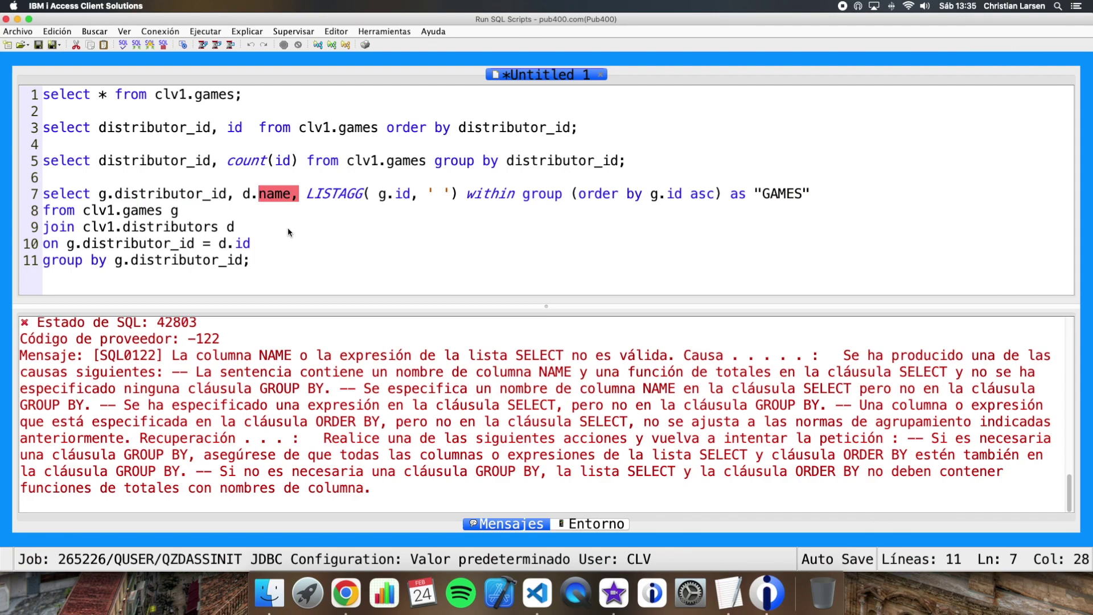
# Step: Append ', d.name' to group by and rerun, listing Alliance Games, Amazon and Steam
pyautogui.press('Right')
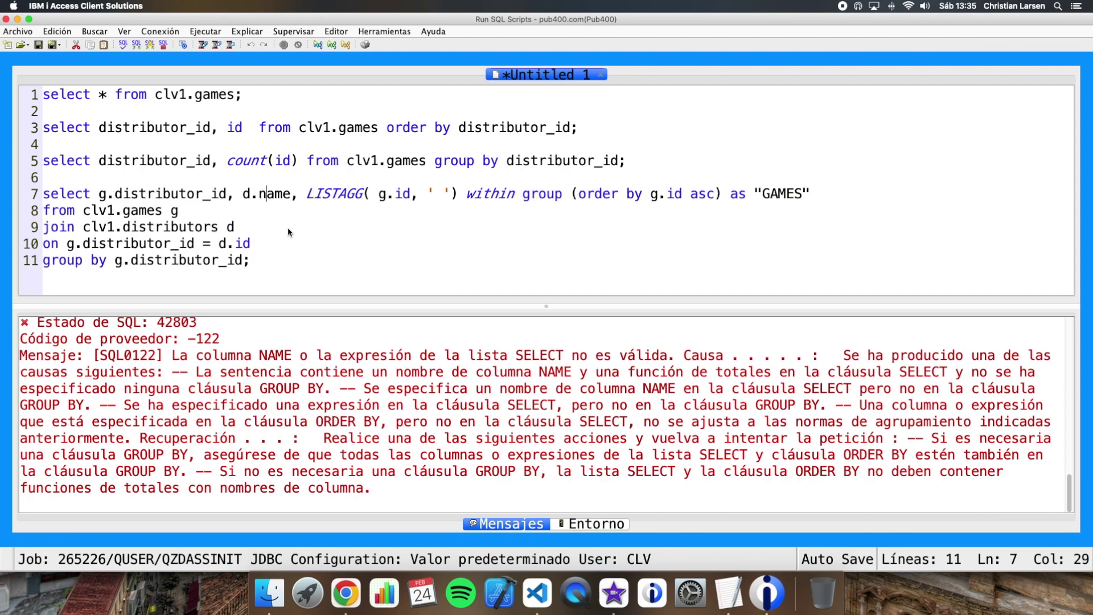
pyautogui.click(260, 261)
pyautogui.press('BackSpace')
pyautogui.write(', d.name;')
pyautogui.press('Left')
pyautogui.press('Left')
pyautogui.press('Left')
pyautogui.hotkey('ctrl', 'r')
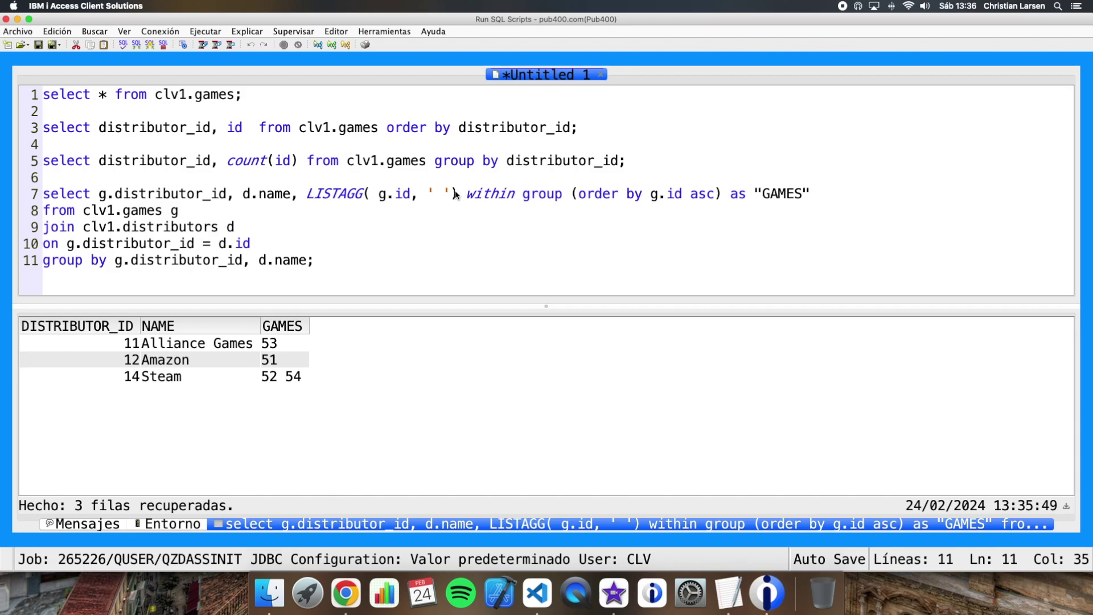
# Step: Open TEST97.SQLRPGLE from QRPGLESRC, hide the sidebar and read through its code
pyautogui.click(537, 592)
pyautogui.click(137, 245)
pyautogui.scroll(-3, 202, 303)
pyautogui.scroll(-10, 202, 303)
pyautogui.scroll(-8, 203, 303)
pyautogui.scroll(-5, 188, 359)
pyautogui.scroll(-2, 173, 422)
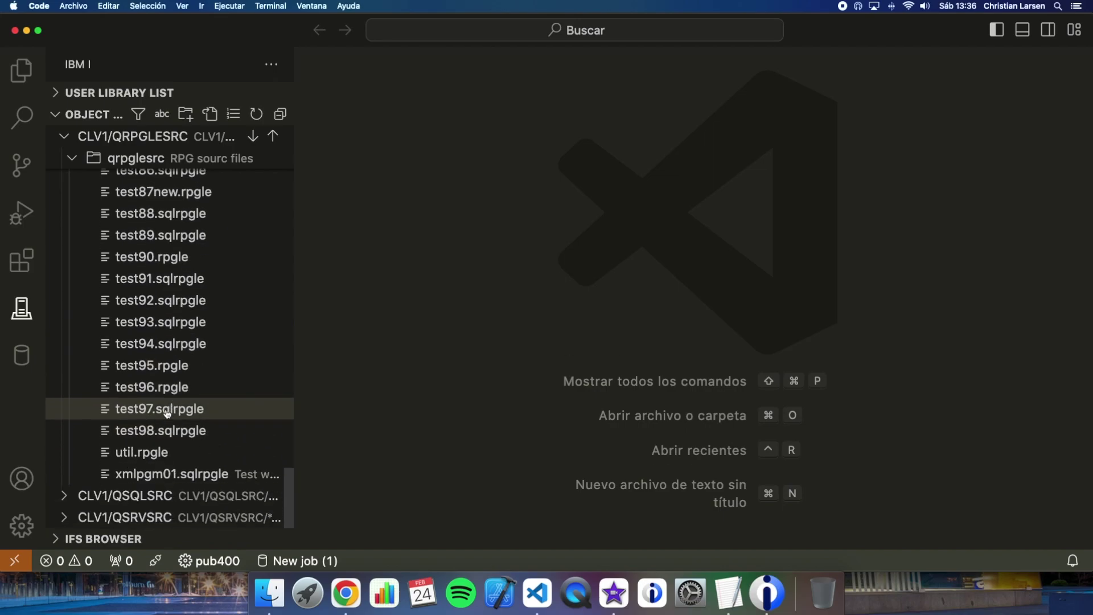
pyautogui.click(159, 409)
pyautogui.click(23, 70)
pyautogui.scroll(10, 574, 224)
pyautogui.click(448, 166)
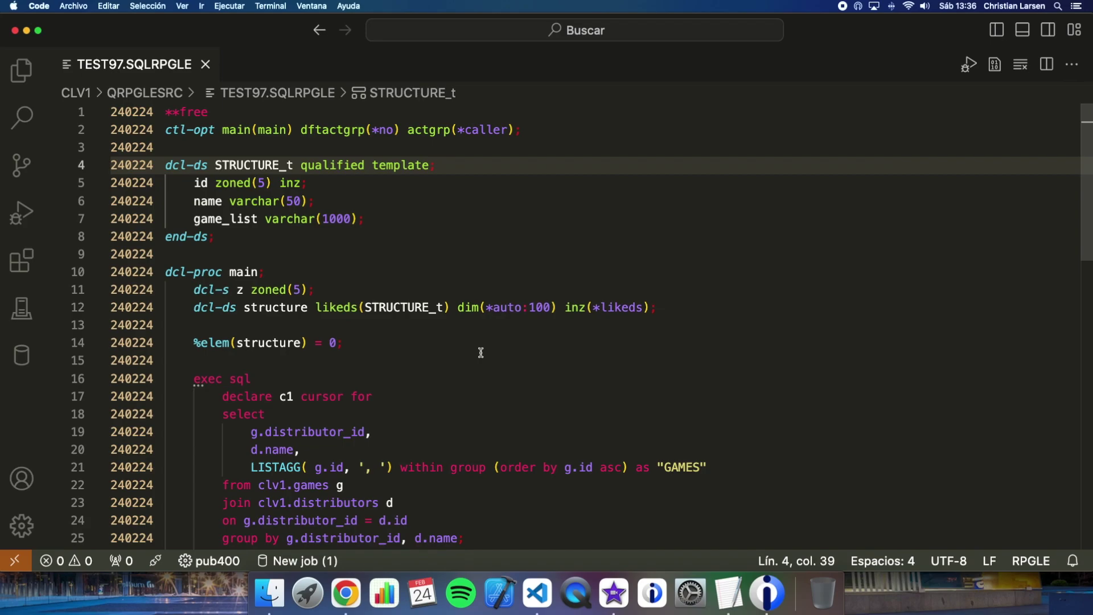
pyautogui.scroll(-5, 480, 352)
pyautogui.scroll(-3, 480, 351)
pyautogui.scroll(-3, 480, 352)
pyautogui.scroll(-3, 480, 353)
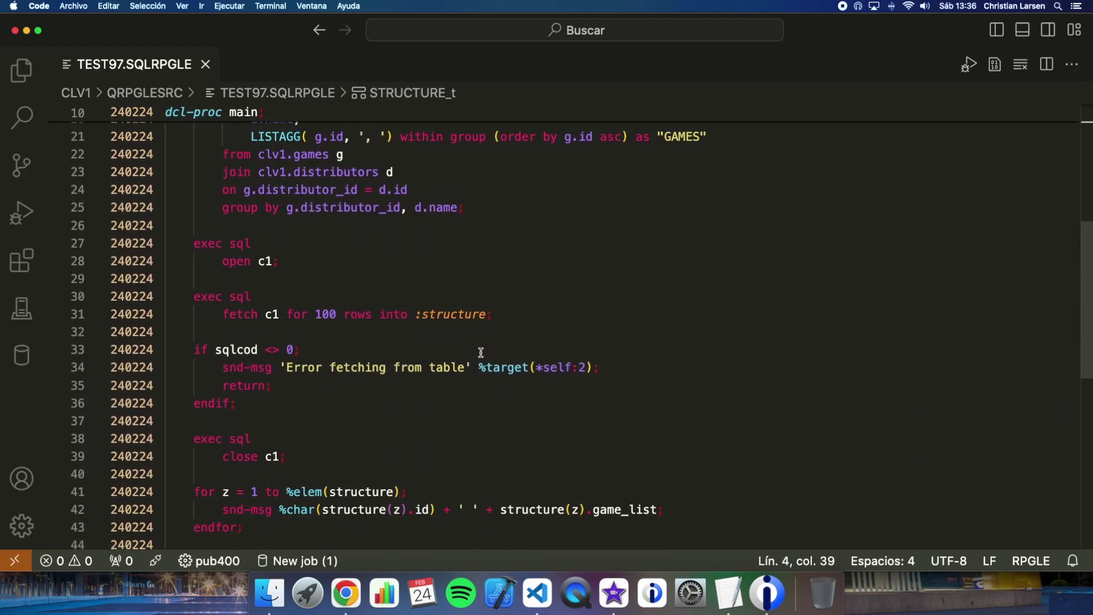
pyautogui.scroll(-2, 480, 352)
pyautogui.moveTo(197, 438); pyautogui.dragTo(346, 478)
pyautogui.click(401, 386)
pyautogui.scroll(5, 399, 420)
pyautogui.scroll(5, 399, 419)
pyautogui.scroll(5, 399, 420)
pyautogui.scroll(-5, 399, 419)
pyautogui.scroll(-5, 399, 420)
pyautogui.scroll(-1, 399, 419)
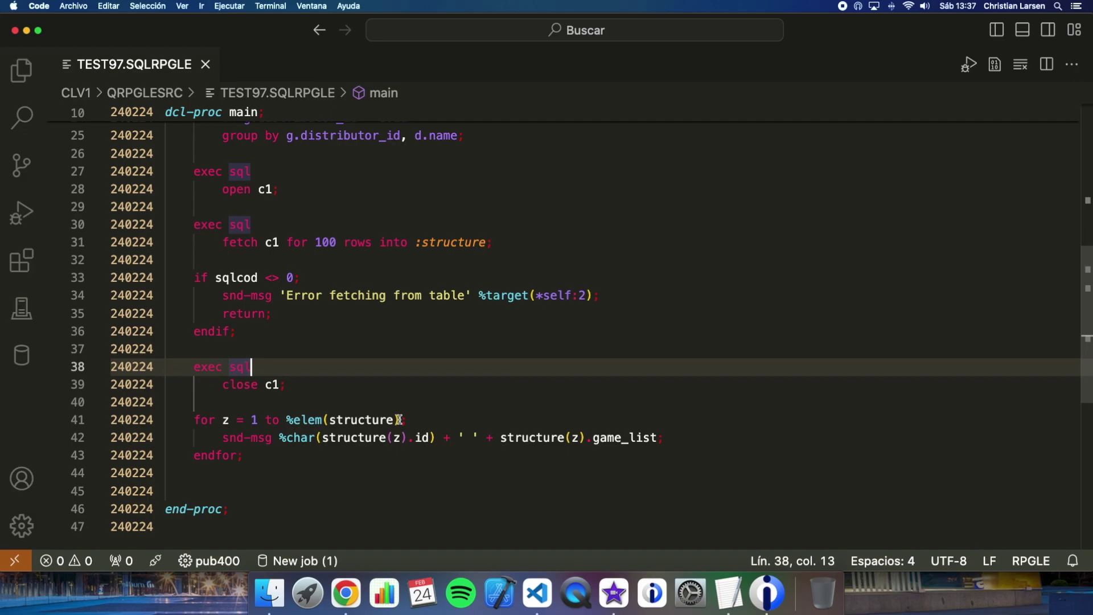
pyautogui.scroll(10, 307, 401)
pyautogui.click(461, 235)
# Step: Save TEST97 and compile it with the CRTSQLRPGI action
pyautogui.press('BackSpace')
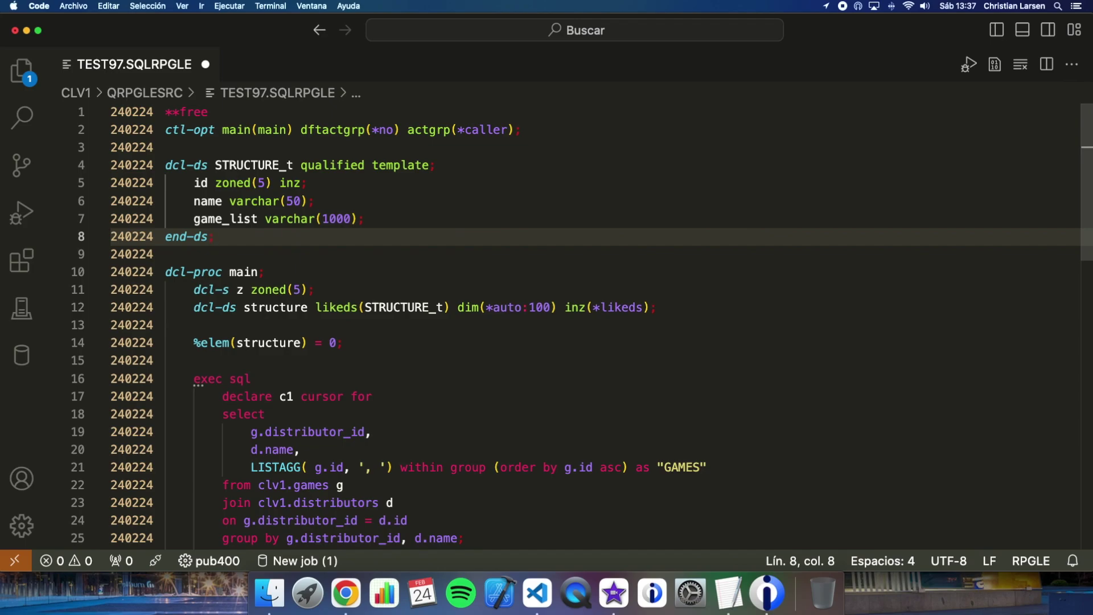
pyautogui.hotkey('ctrl', 'e')
pyautogui.press('Return')
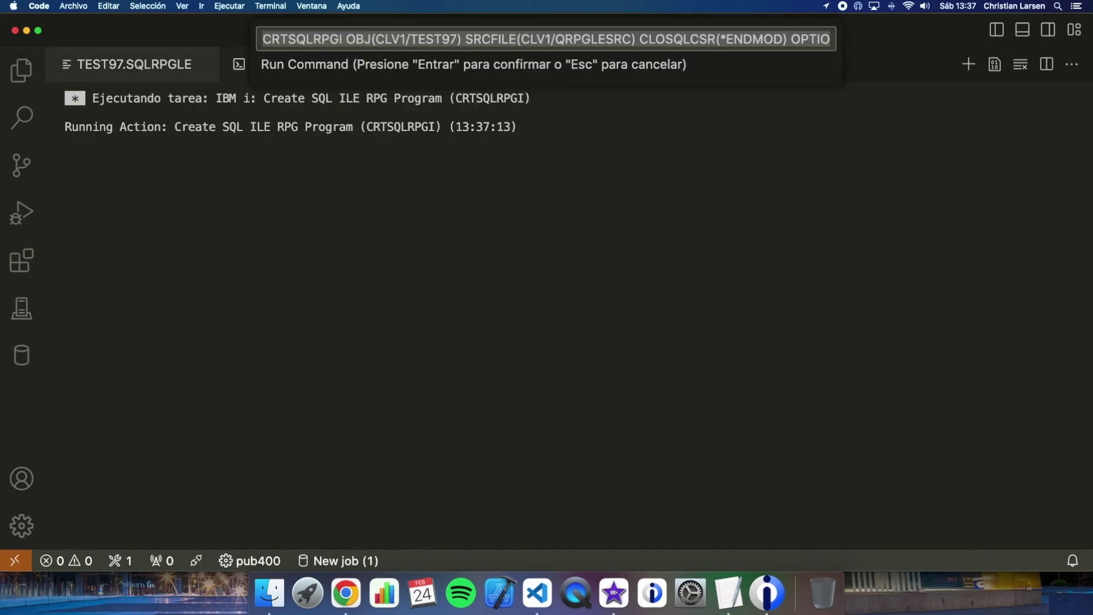
pyautogui.press('Return')
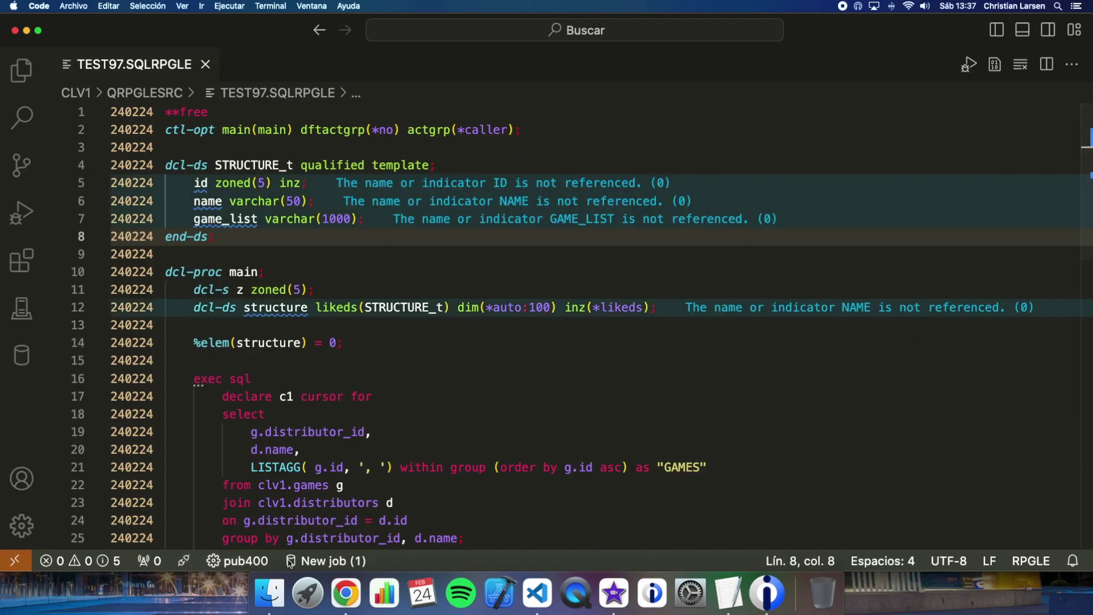
# Step: Open a 5250 terminal from the pub400 connection beside the source and sign on
pyautogui.click(238, 560)
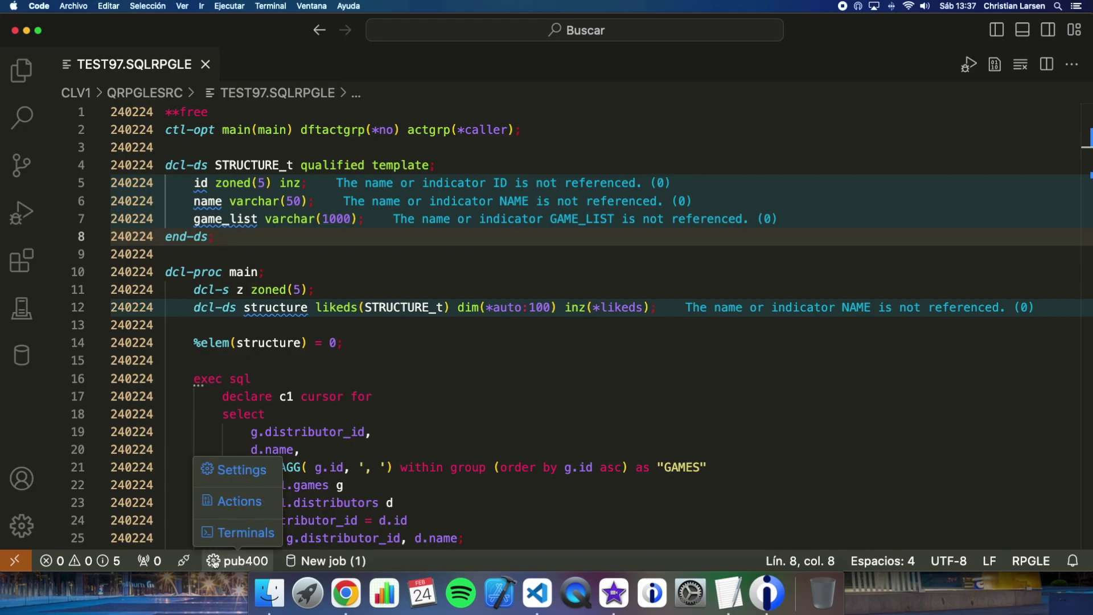
pyautogui.click(245, 532)
pyautogui.click(290, 93)
pyautogui.press('Return')
pyautogui.moveTo(281, 64); pyautogui.dragTo(1050, 299)
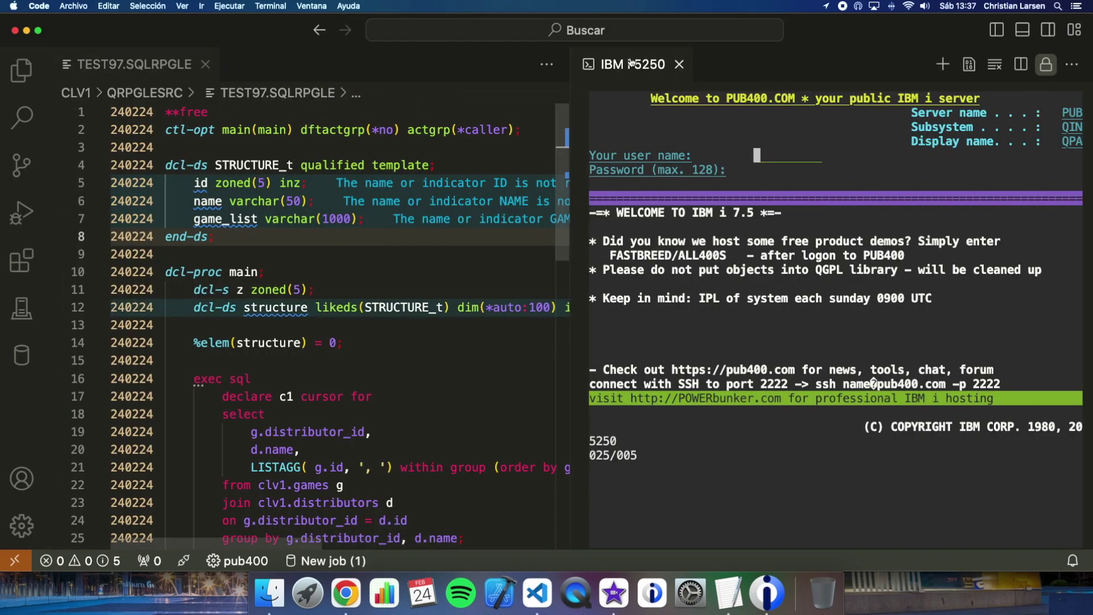
pyautogui.doubleClick(632, 64)
pyautogui.write('CLV')
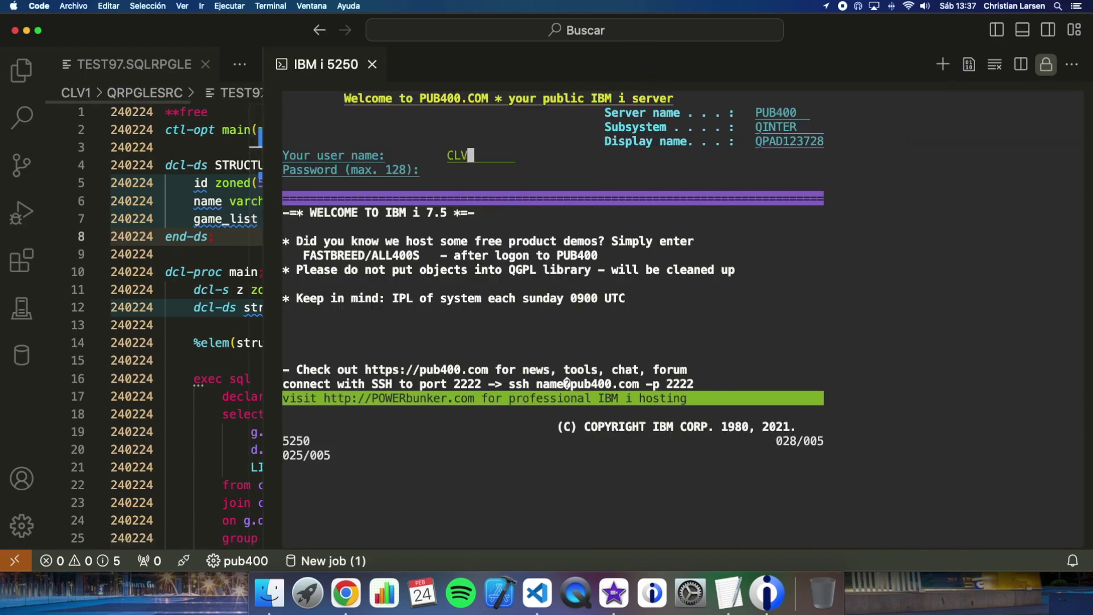
pyautogui.press('Tab')
pyautogui.write('***********')
pyautogui.press('Return')
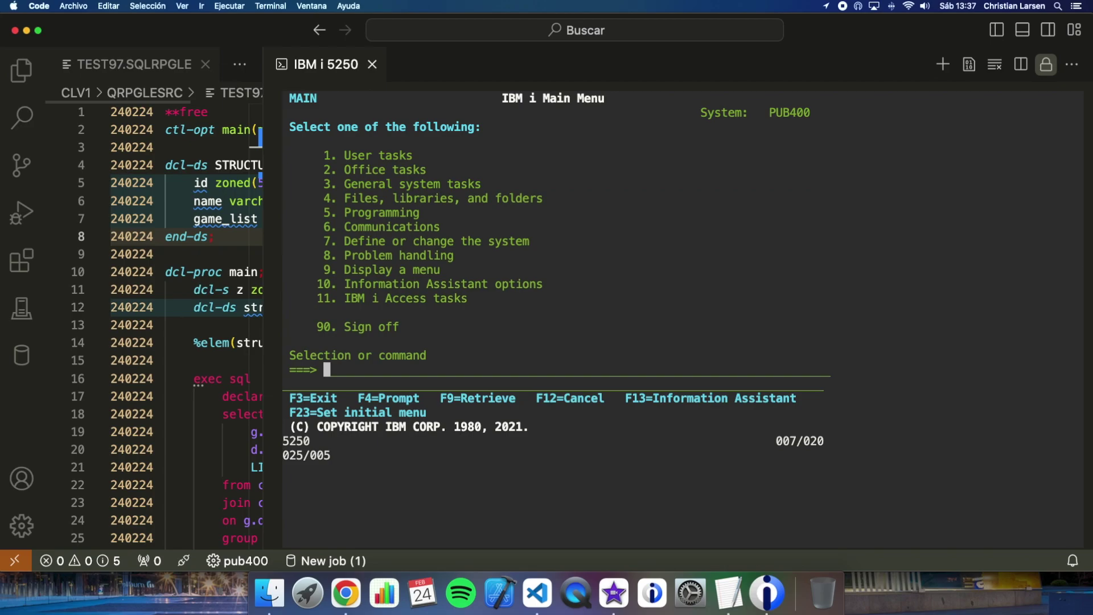
pyautogui.write('cl')
# Step: CALL TEST97, view the detailed DSPJOBLOG, copy its output lines, and return to the Main Menu
pyautogui.press('BackSpace')
pyautogui.write('all ')
pyautogui.write('test97')
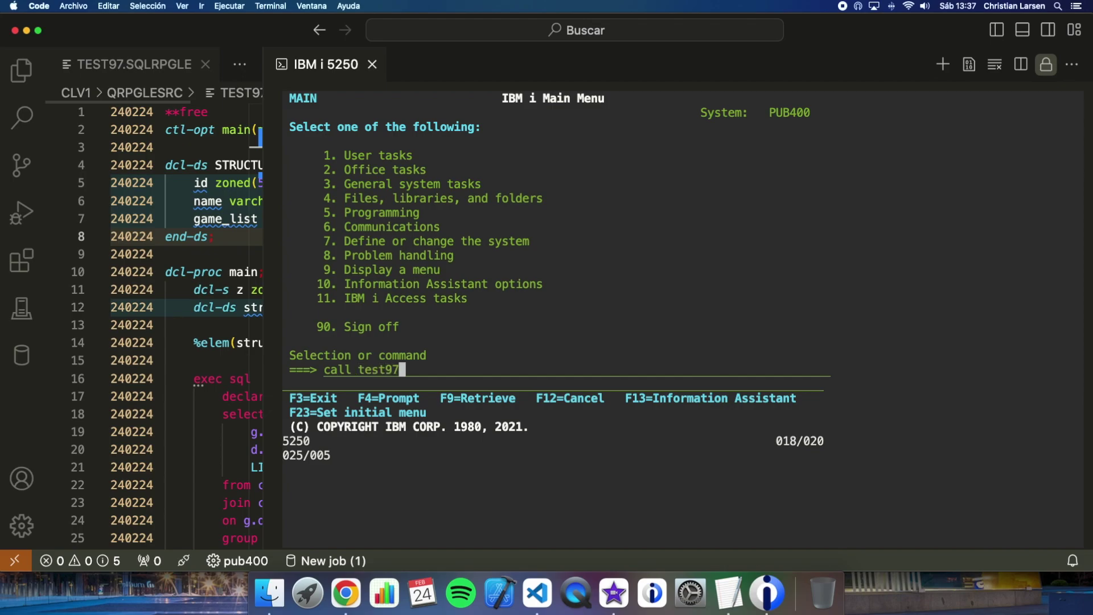
pyautogui.press('Return')
pyautogui.write('dspjoblog')
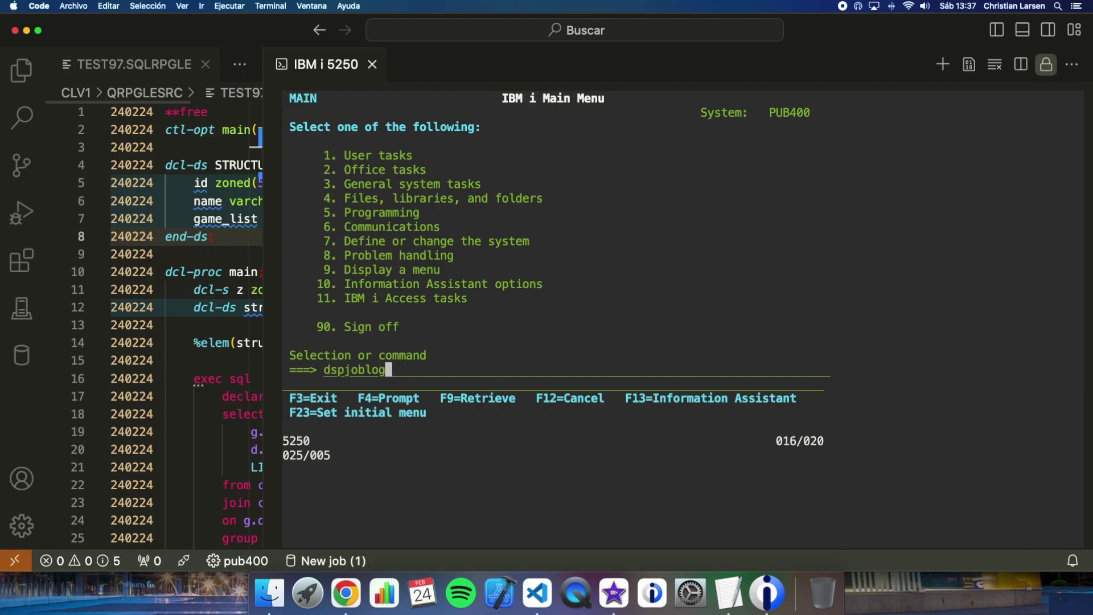
pyautogui.press('Return')
pyautogui.press('F10')
pyautogui.moveTo(308, 280); pyautogui.dragTo(479, 333)
pyautogui.press('super+c')
pyautogui.press('Return')
pyautogui.press('Return')
pyautogui.press('super+Tab')
# Step: Focus the TEST97.SQLRPGLE editor and widen its pane beside the 5250 terminal
pyautogui.click(131, 69)
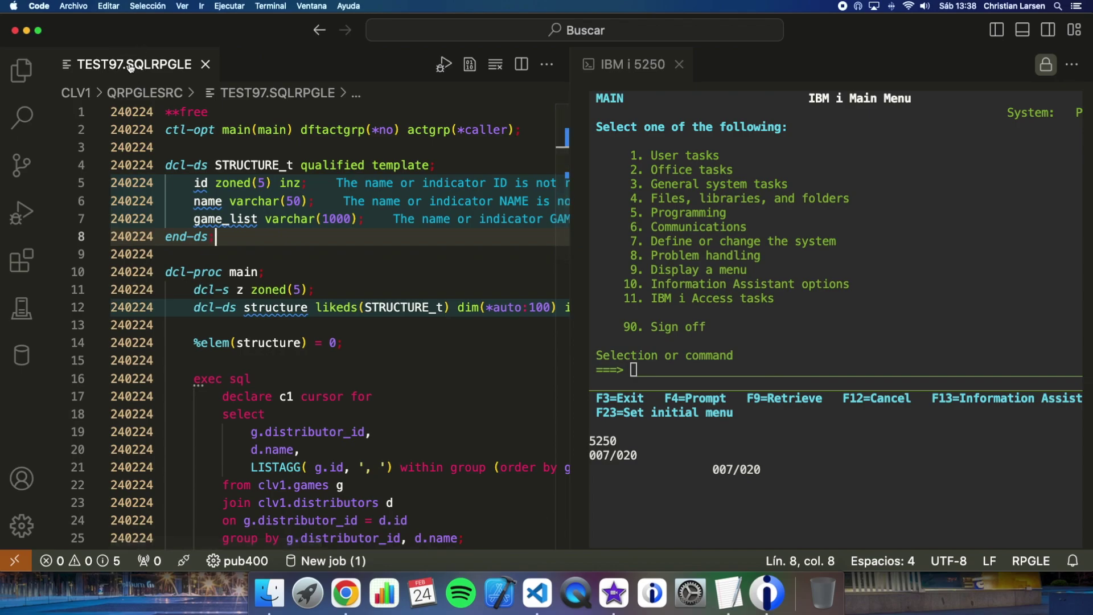
pyautogui.press('ctrl+super+Right')
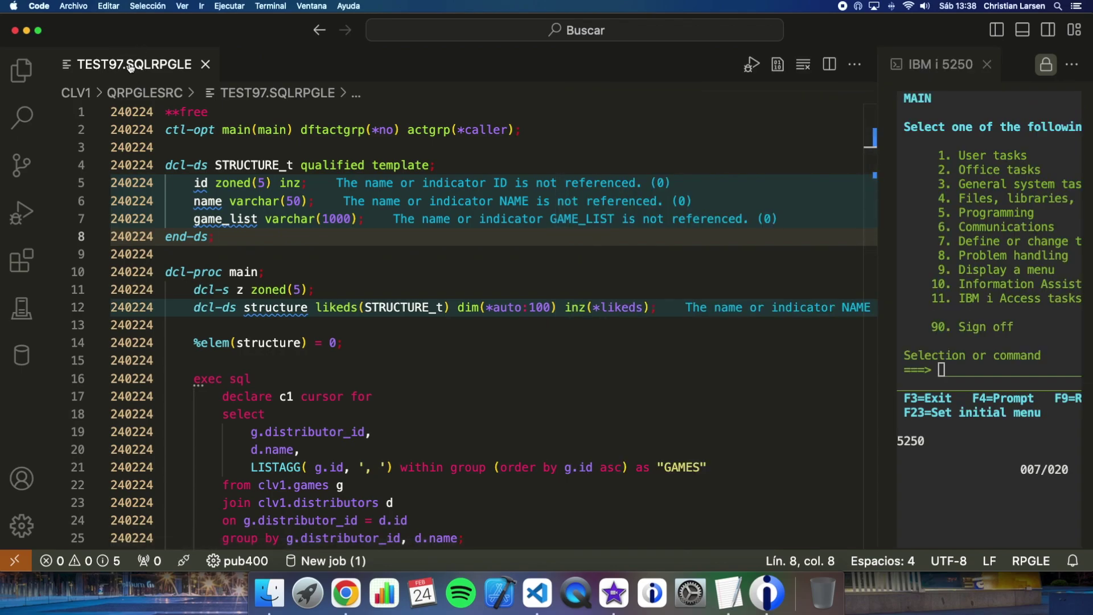